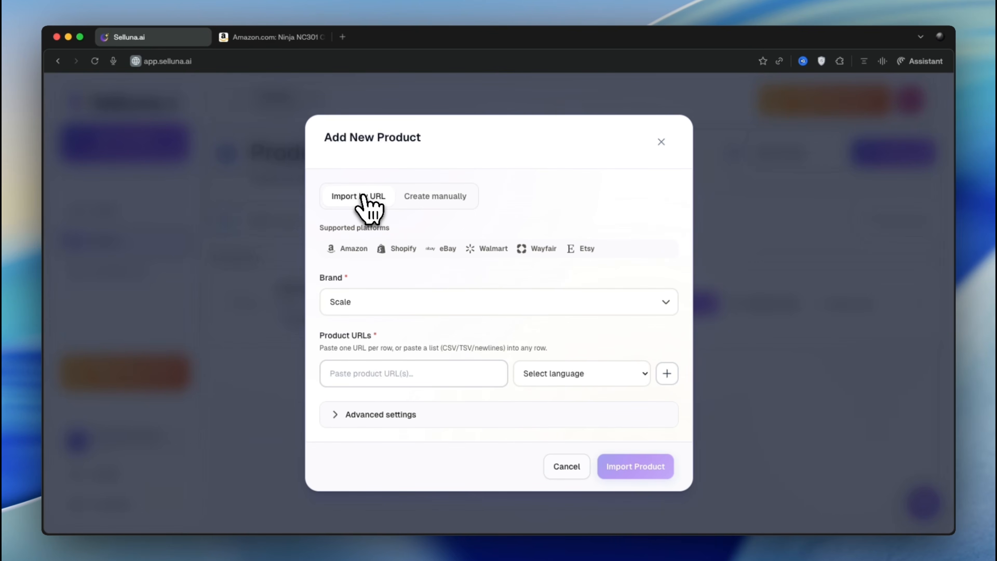
Review the manual product creation form, from brand, title and description to images, language, dimensions and weight
click(417, 197)
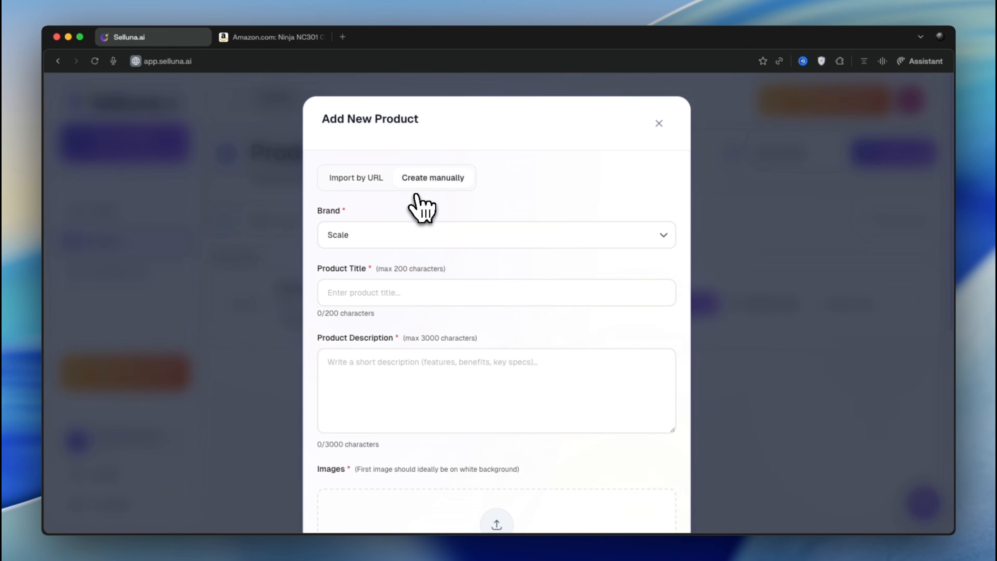
click(418, 235)
click(417, 235)
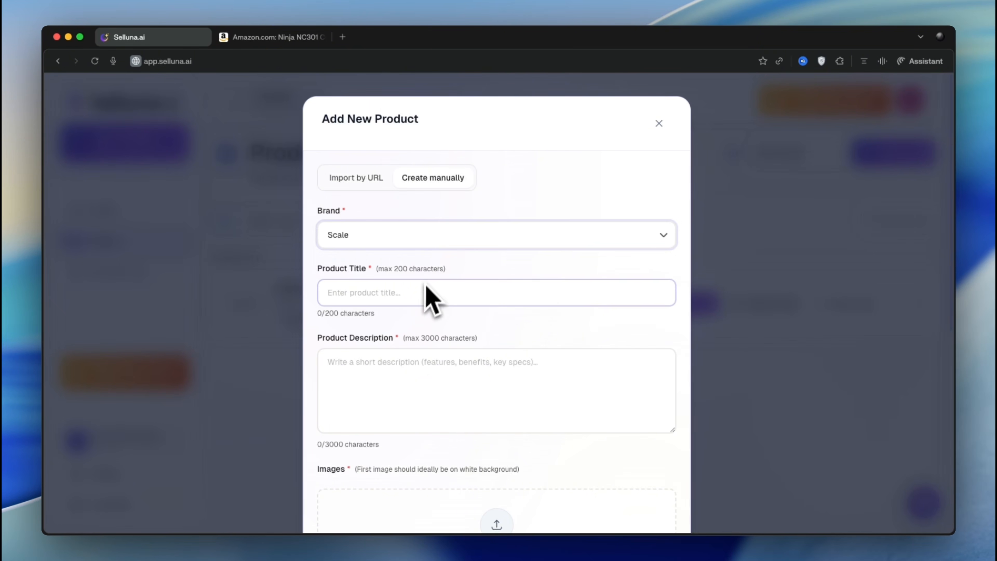
scroll(452, 374, down, 5)
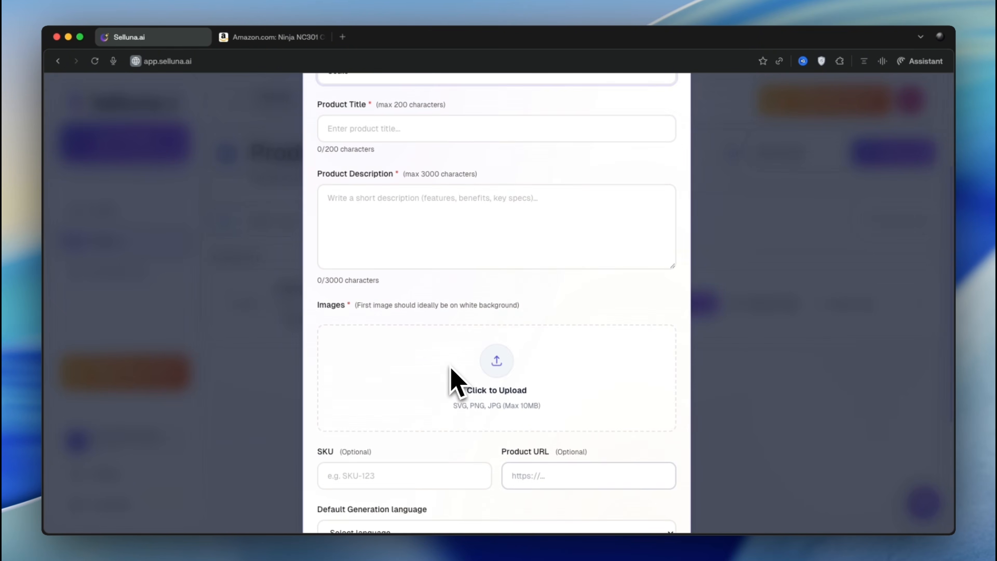
scroll(499, 367, down, 2)
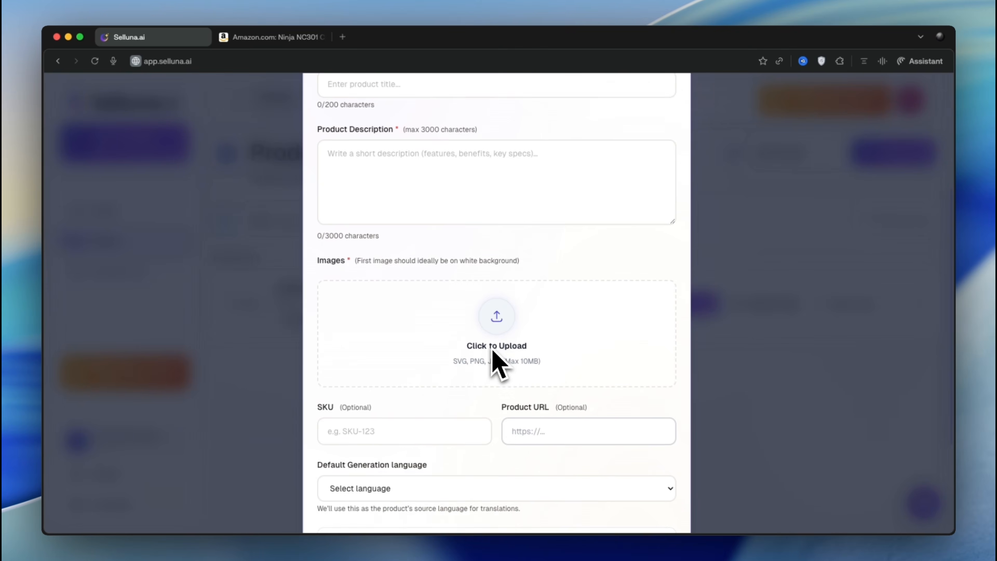
scroll(519, 416, down, 1)
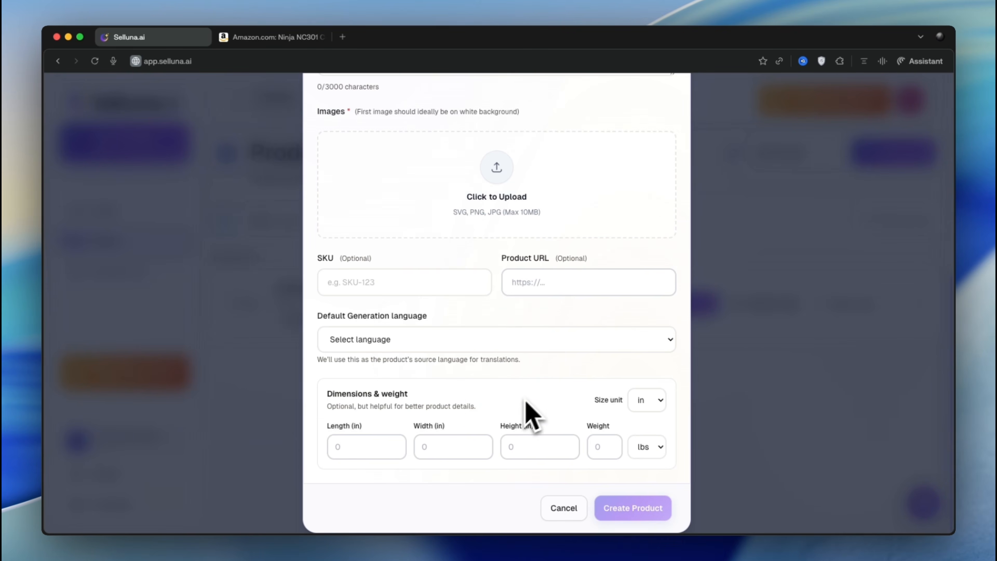
scroll(522, 395, up, 2)
scroll(519, 408, up, 5)
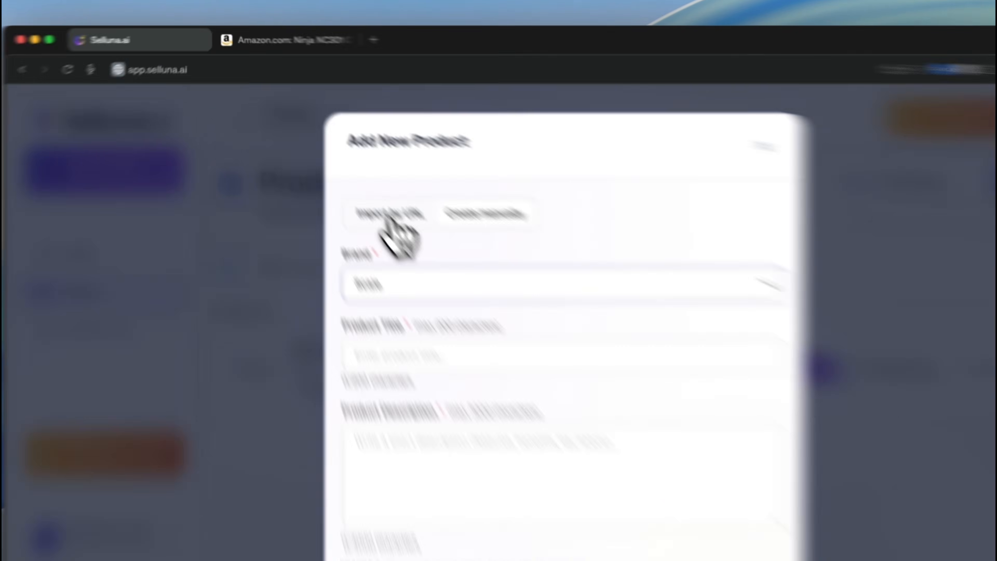
Import the Ninja NC301 ice cream maker into the Scale brand from its Amazon URL and check it against the Amazon listing
click(356, 182)
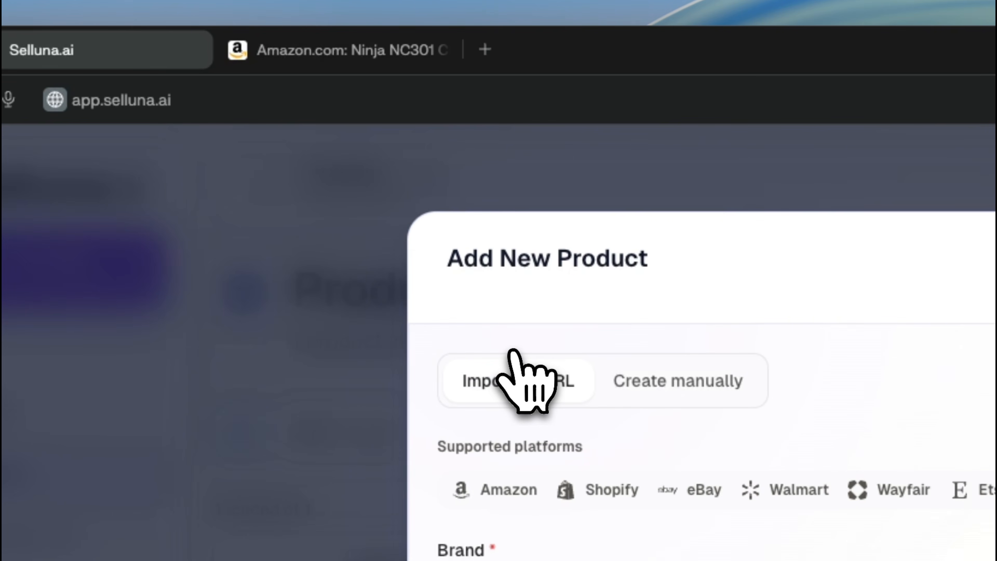
key(ctrl+Tab)
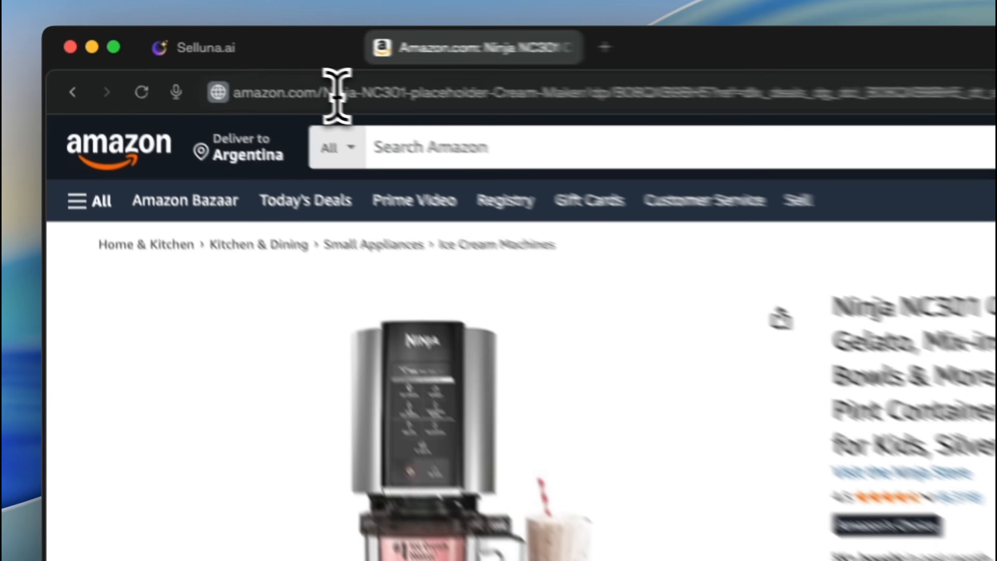
click(336, 94)
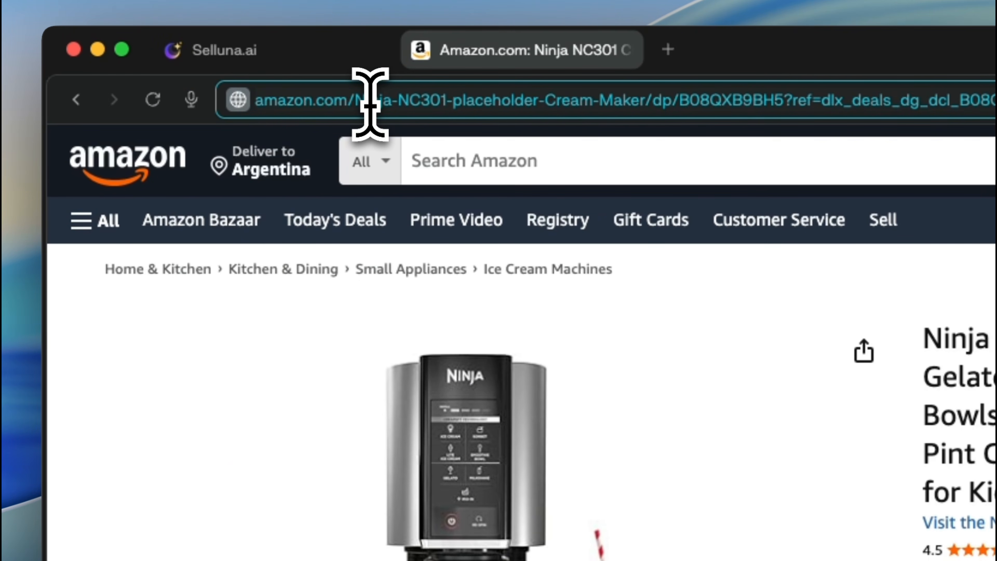
click(282, 56)
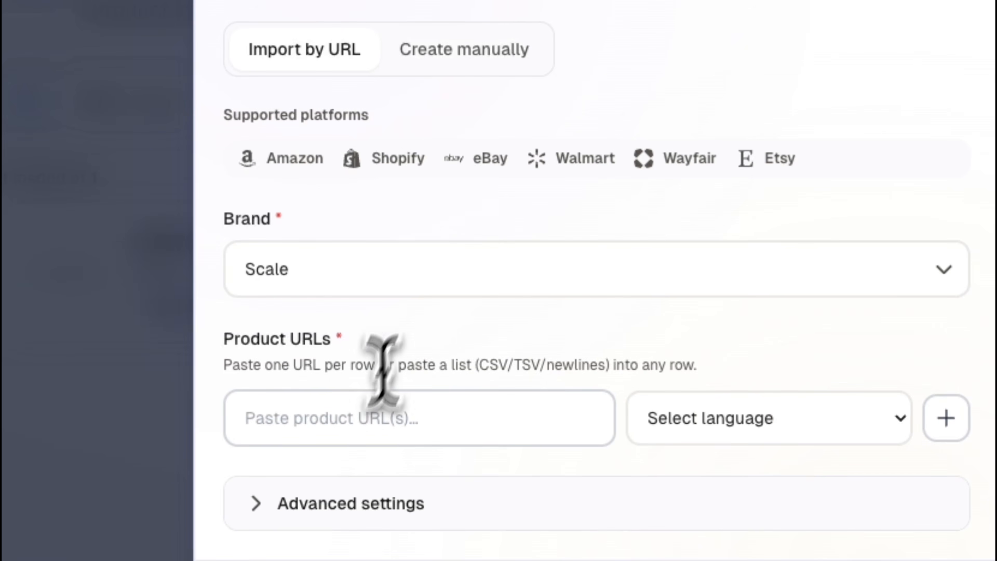
click(356, 425)
key(super+v)
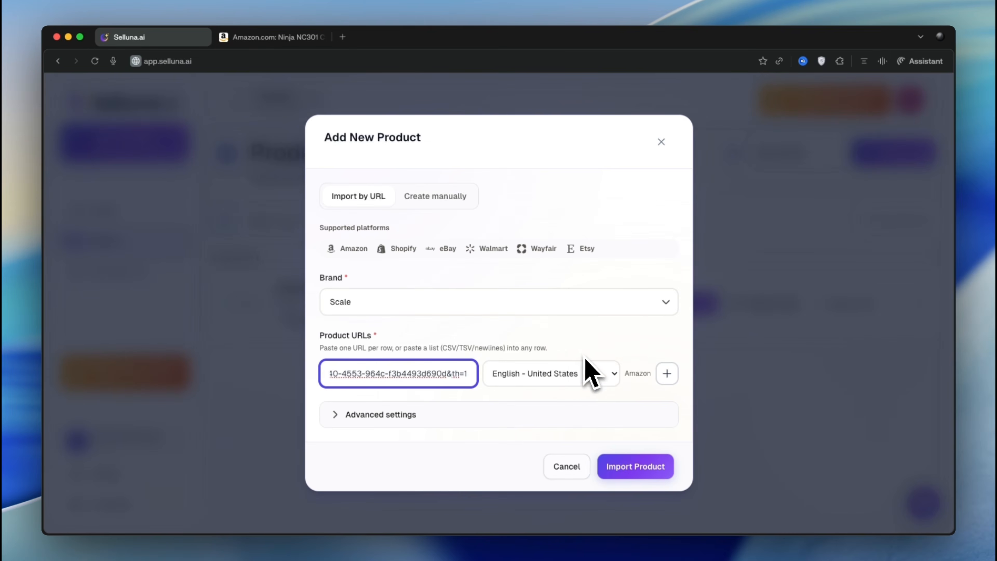
click(341, 416)
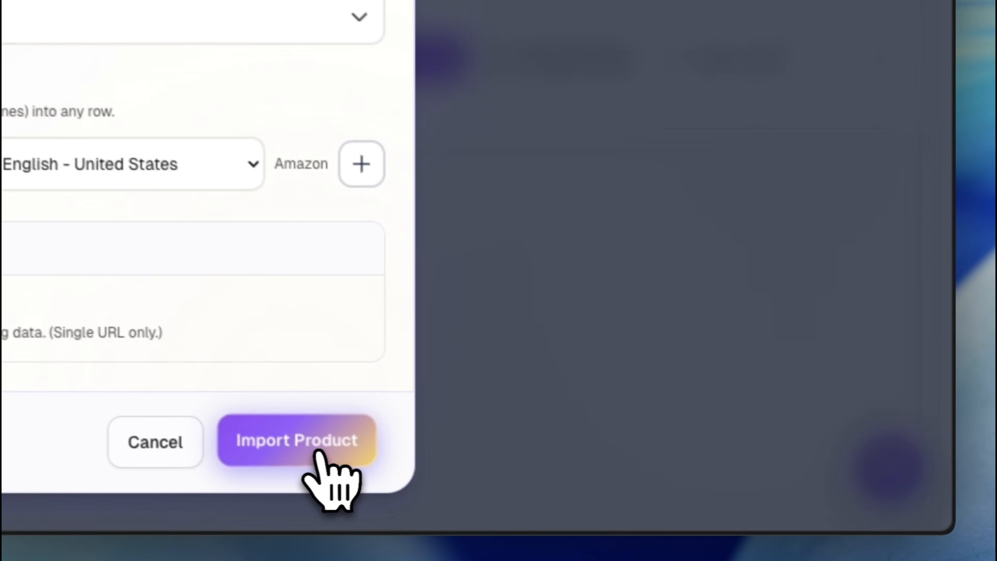
click(648, 491)
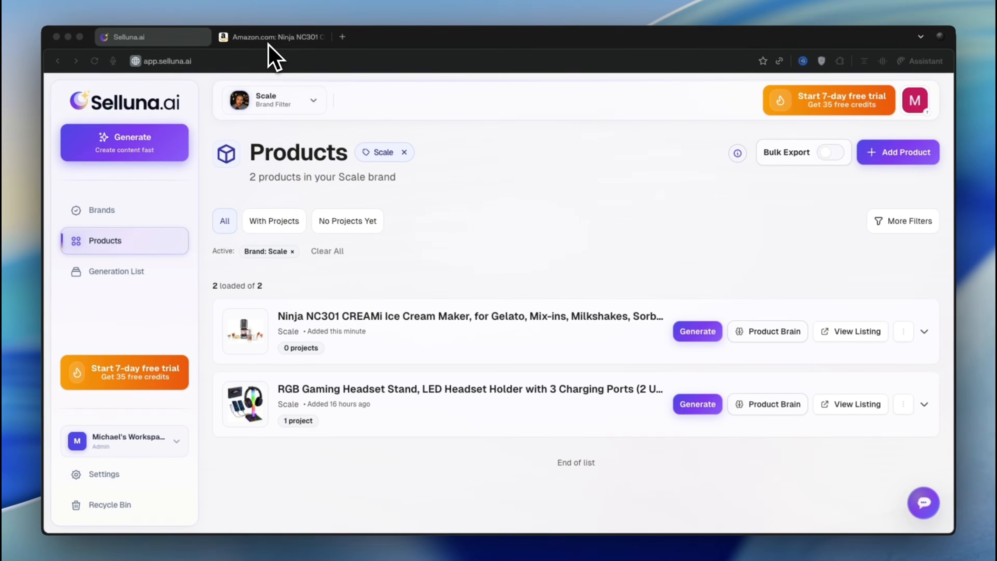
click(220, 5)
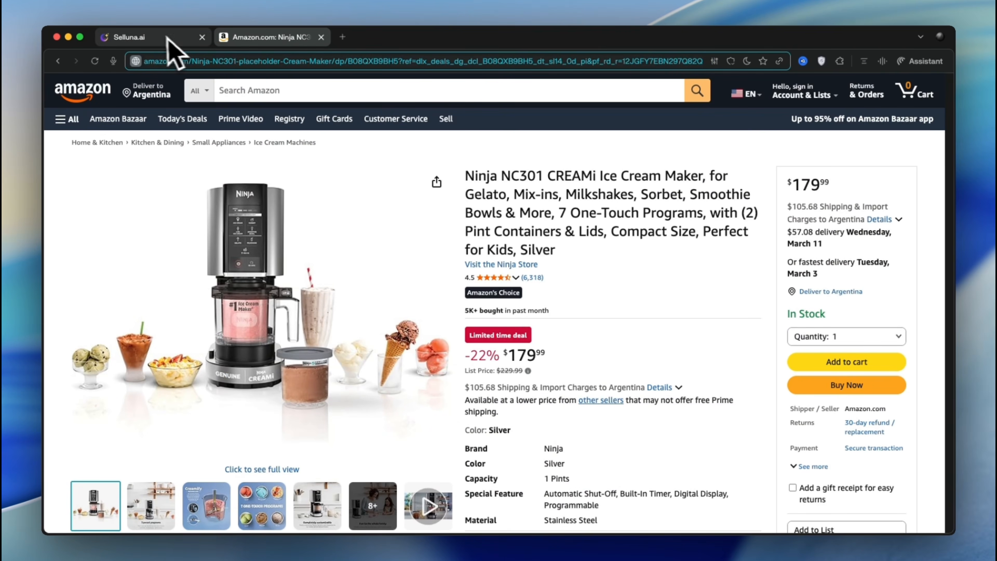
click(85, 5)
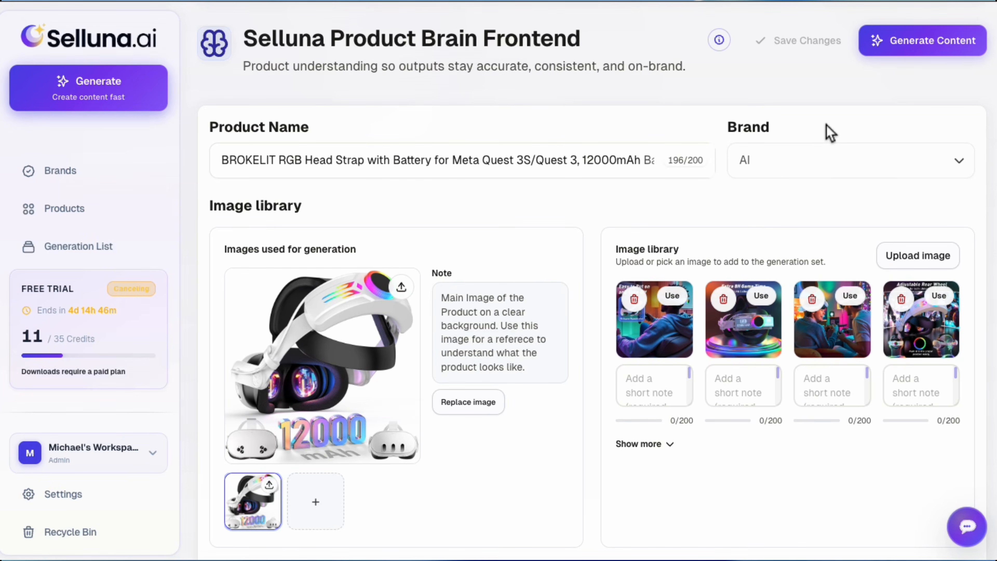
Examine the BROKELIT head strap's Product Brain page, including its image library, identifiers, dimensions and weight
scroll(829, 133, down, 6)
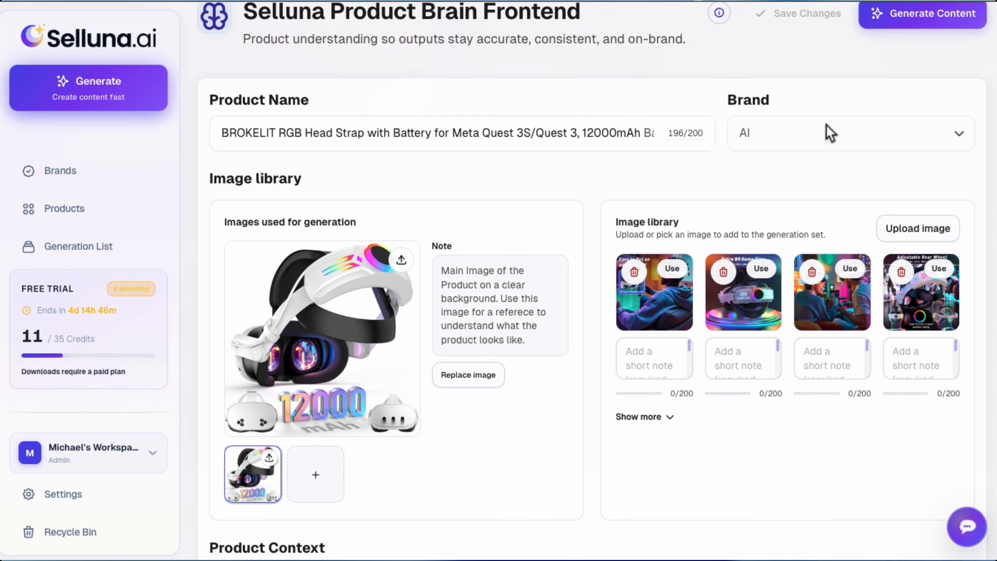
scroll(830, 134, down, 7)
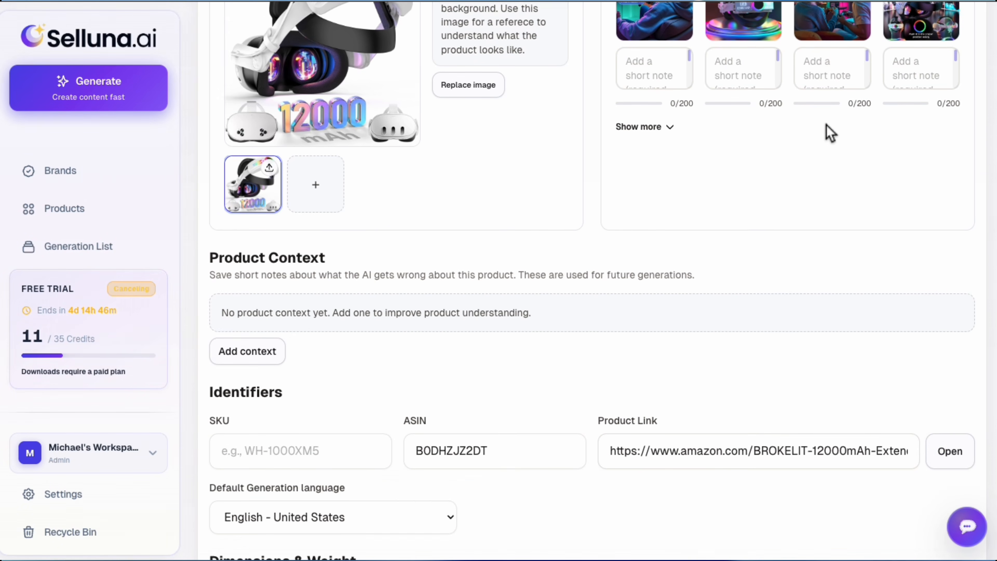
scroll(830, 134, down, 6)
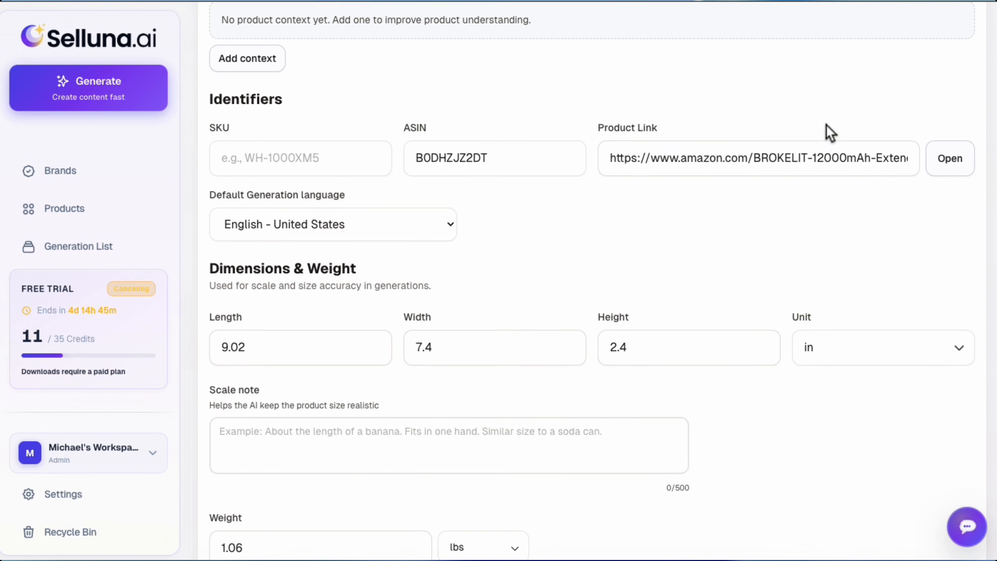
scroll(828, 131, down, 2)
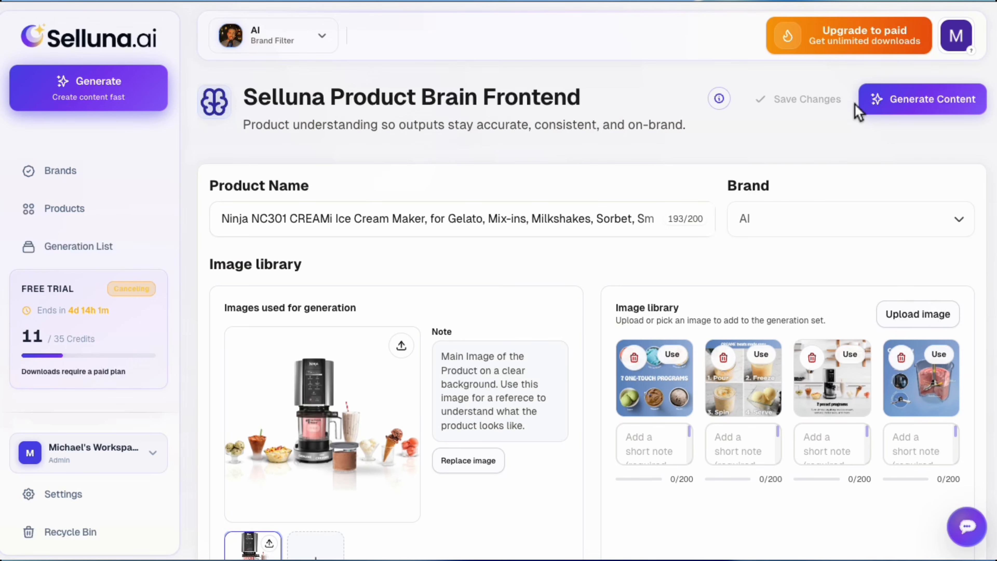
Review the Ninja NC301's Product Brain page, from generation images and product context to identifiers, dimensions, scale note and weight
scroll(860, 152, down, 3)
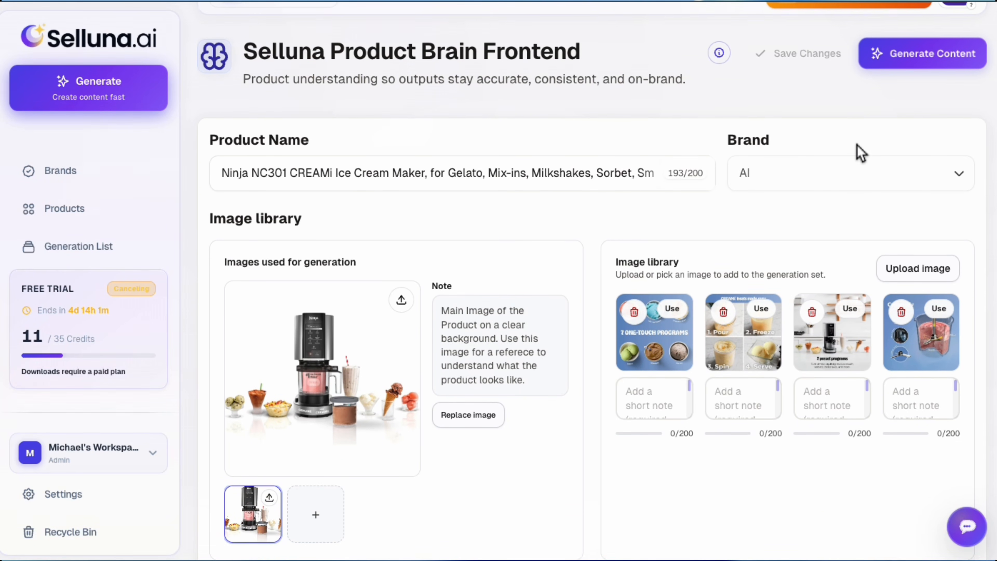
scroll(860, 153, down, 3)
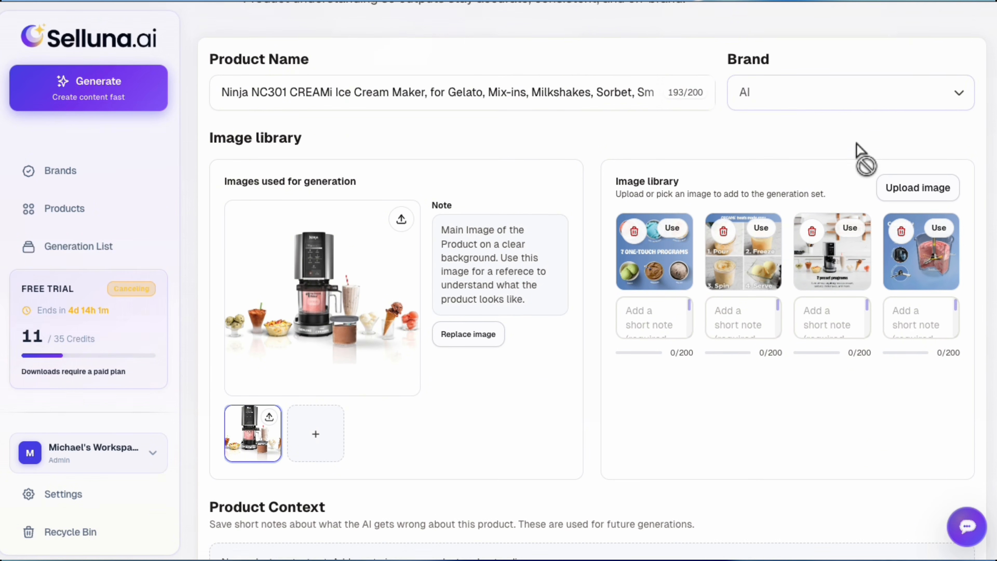
scroll(860, 152, down, 3)
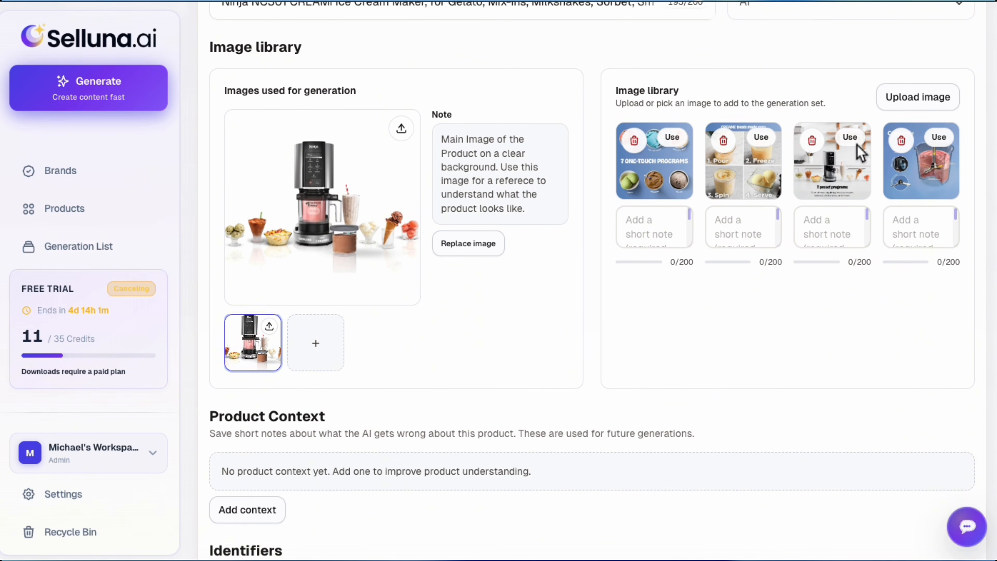
scroll(860, 153, down, 1)
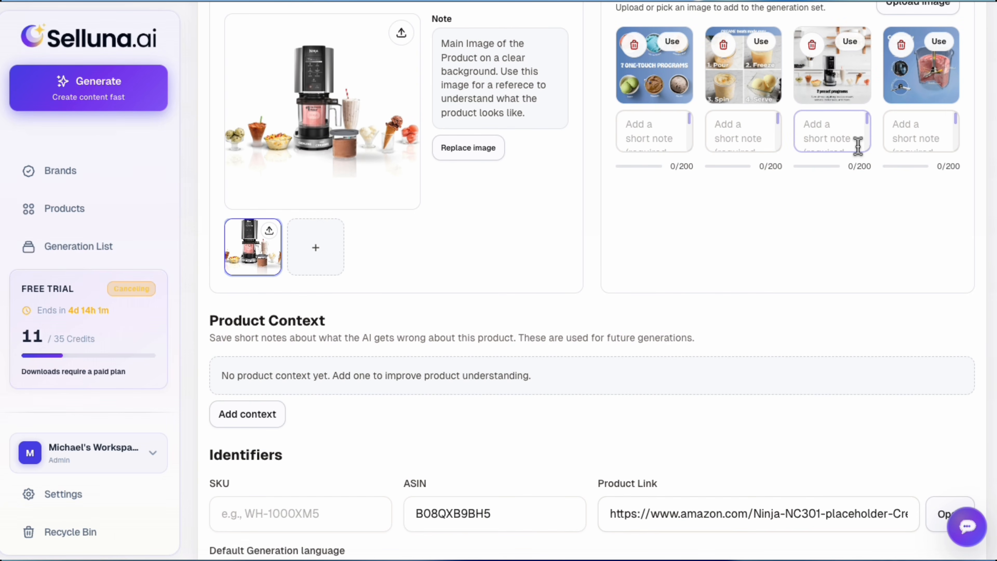
scroll(884, 217, down, 3)
scroll(883, 217, down, 3)
scroll(883, 216, down, 3)
scroll(882, 211, down, 3)
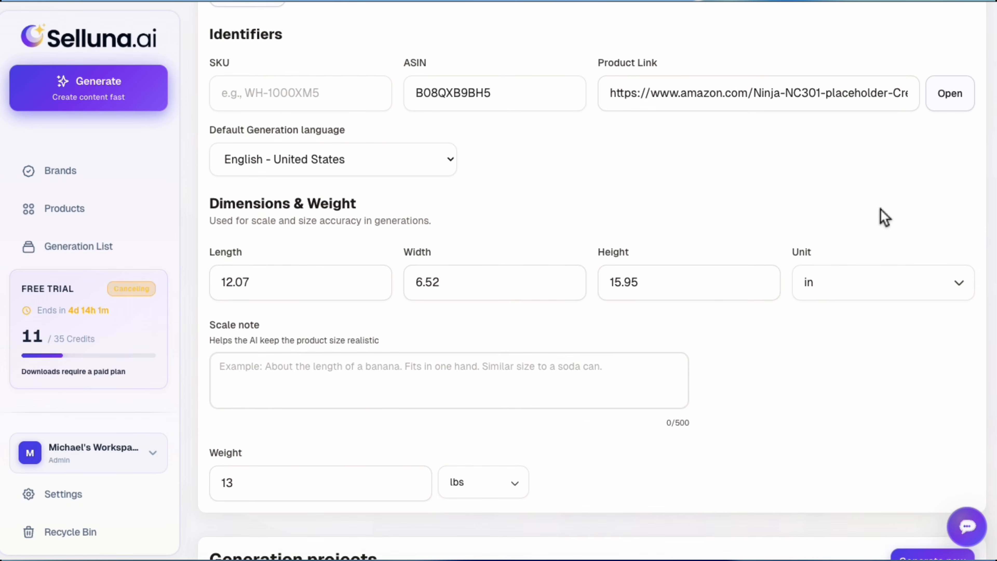
scroll(884, 217, down, 2)
scroll(885, 217, down, 2)
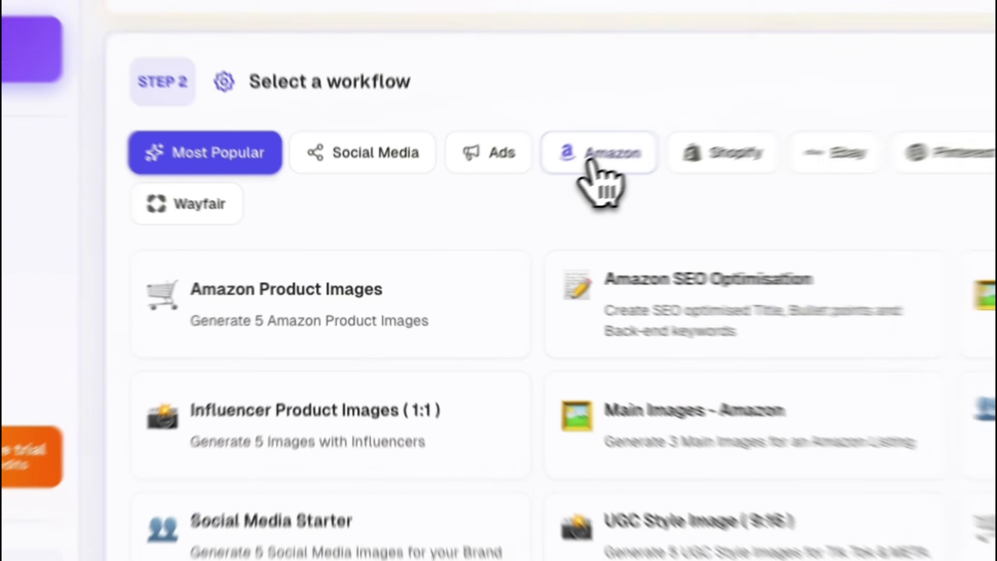
Choose the Amazon Product Images workflow from the Amazon category for the Ninja NC301
click(488, 200)
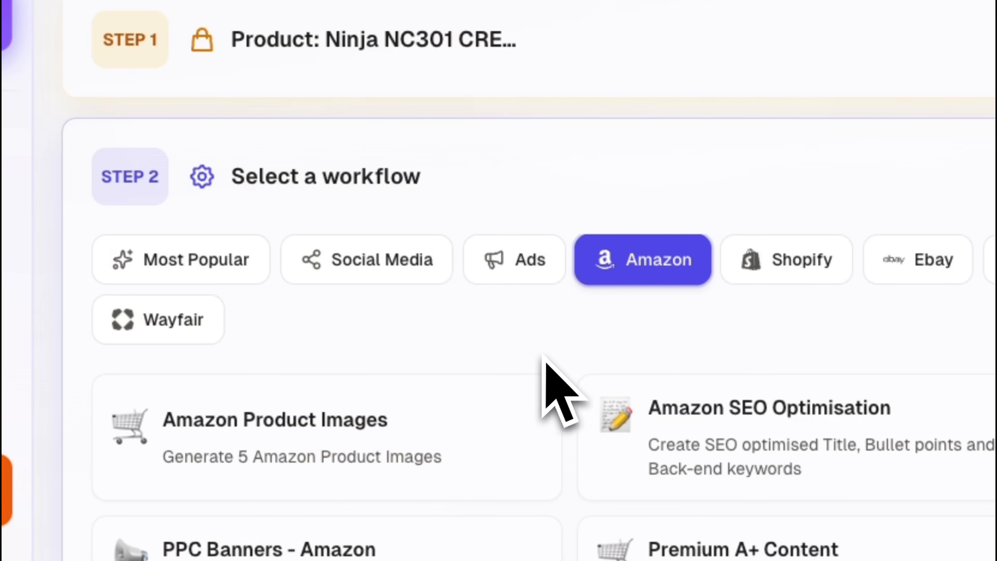
click(371, 425)
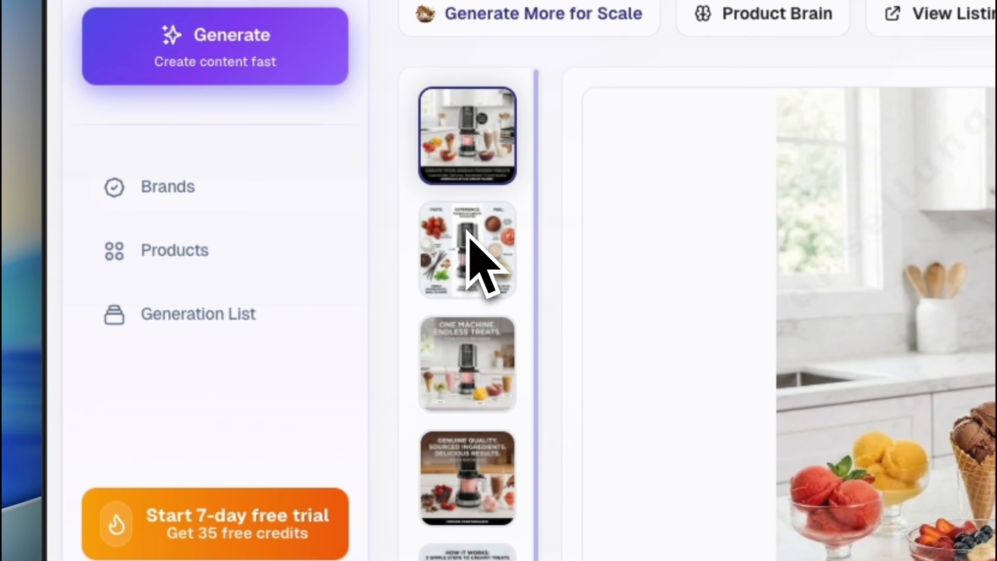
Look through the generated Amazon product images for the Ninja NC301 one by one in the large preview
click(246, 233)
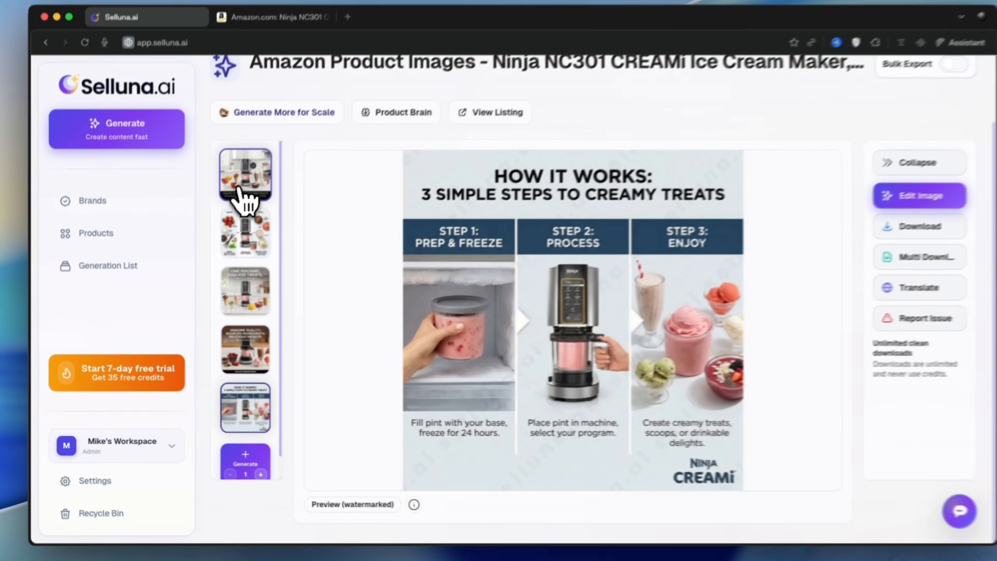
click(238, 184)
click(240, 237)
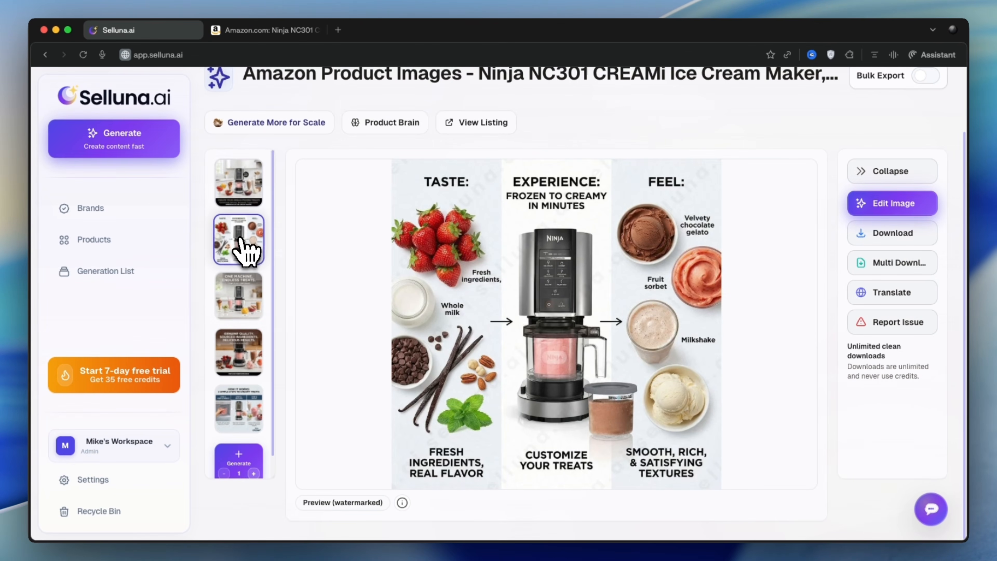
click(241, 298)
click(238, 352)
scroll(742, 279, up, 2)
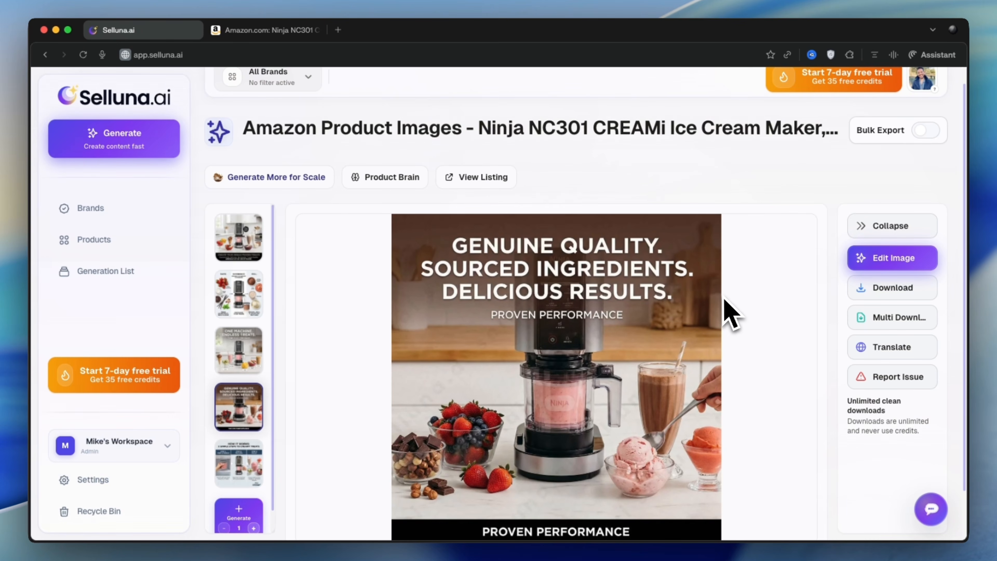
scroll(724, 300, down, 2)
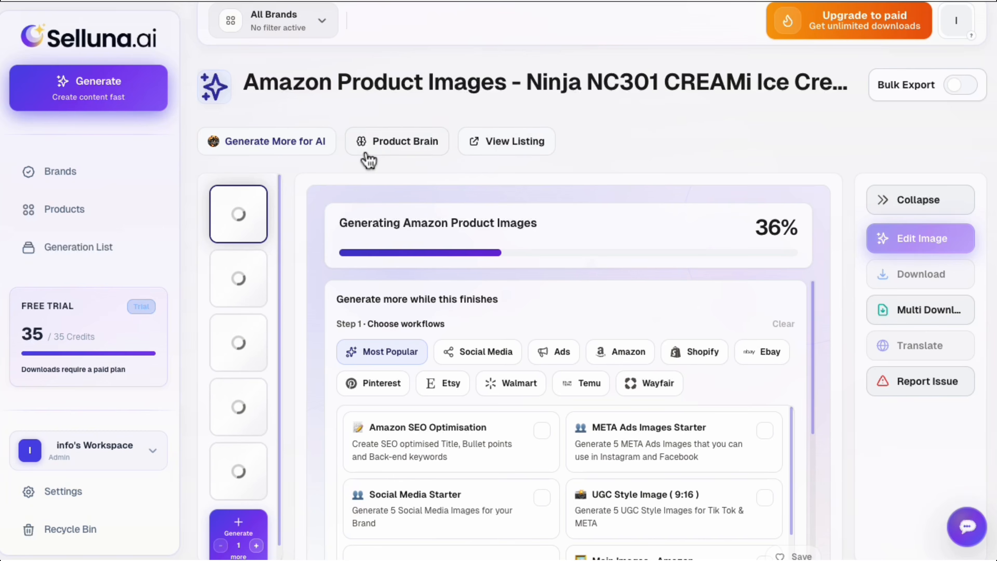
Generate 2 more Amazon product images for the Ninja NC301 project
scroll(314, 166, down, 2)
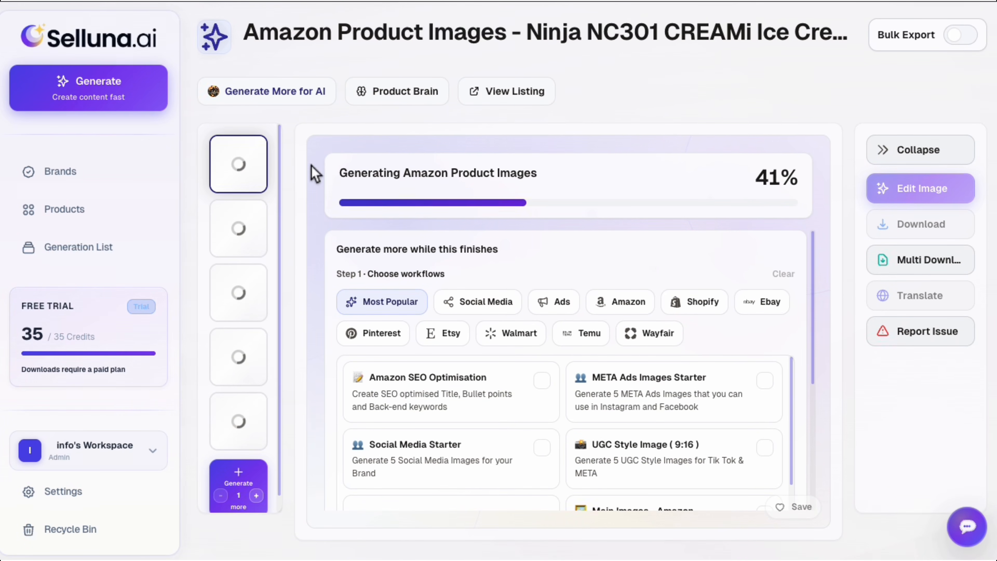
click(256, 496)
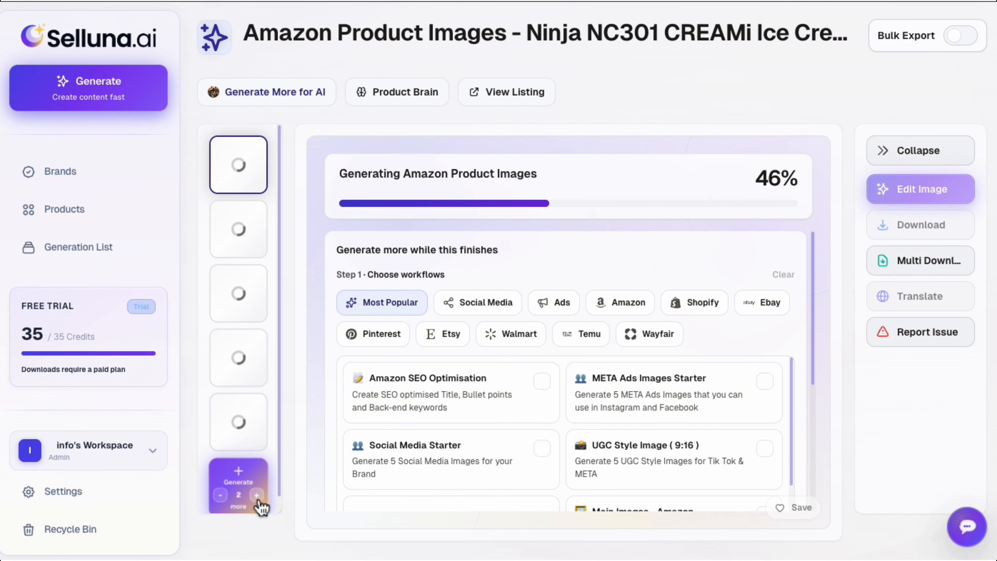
click(247, 479)
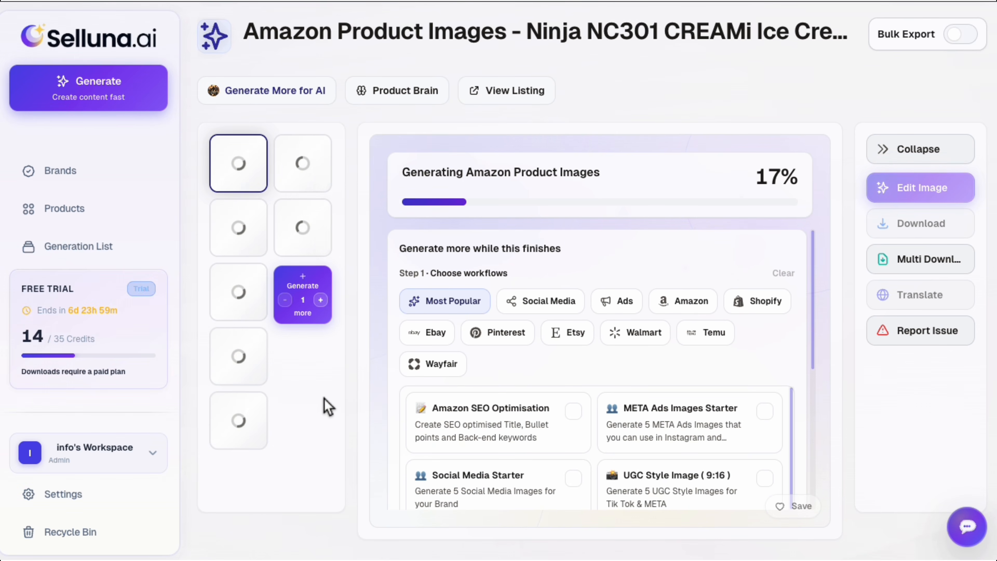
Select the Social Media Starter workflow for the Ninja NC301 and generate its images with the Basic Model
scroll(422, 381, down, 2)
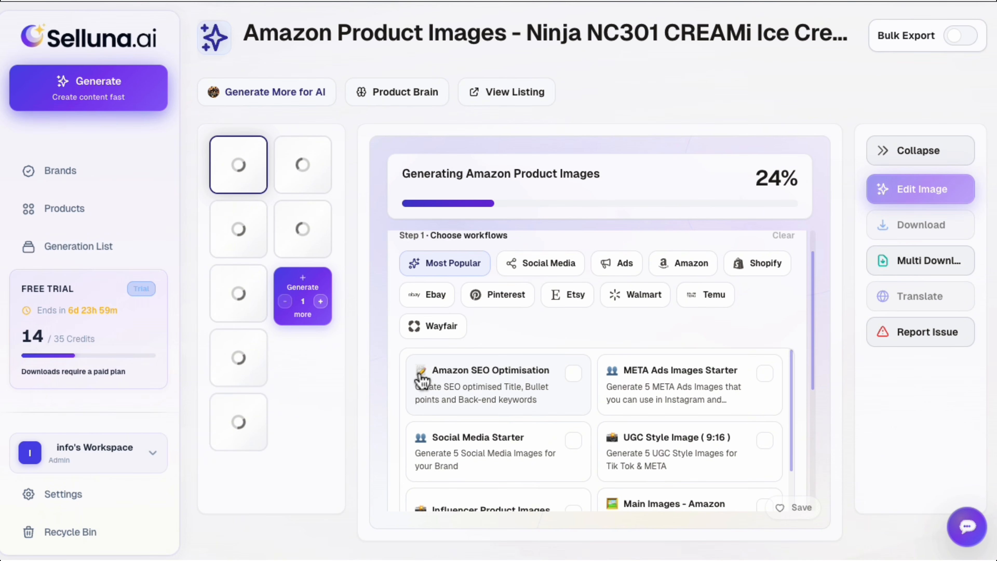
click(557, 271)
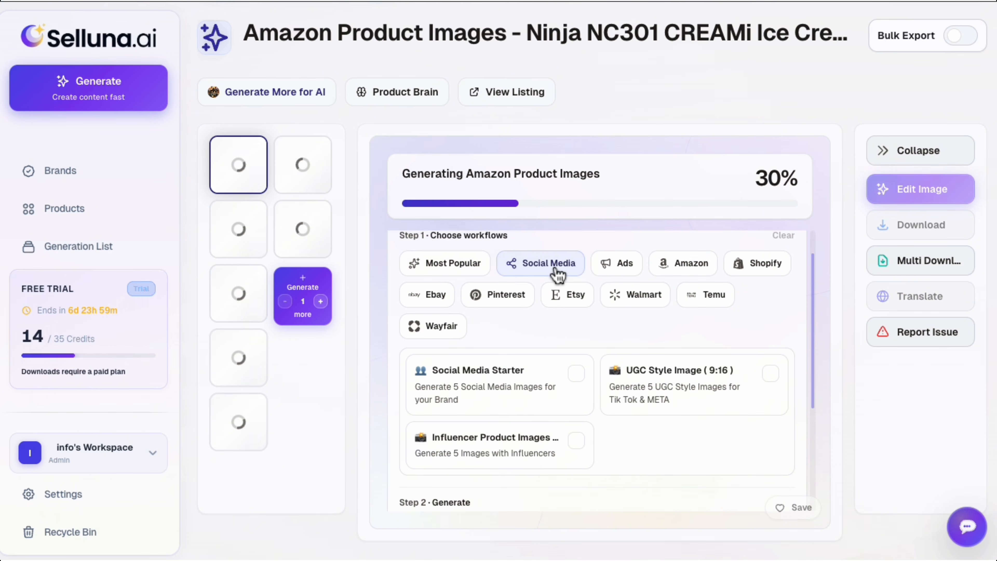
scroll(557, 272, down, 2)
click(578, 330)
scroll(580, 334, down, 5)
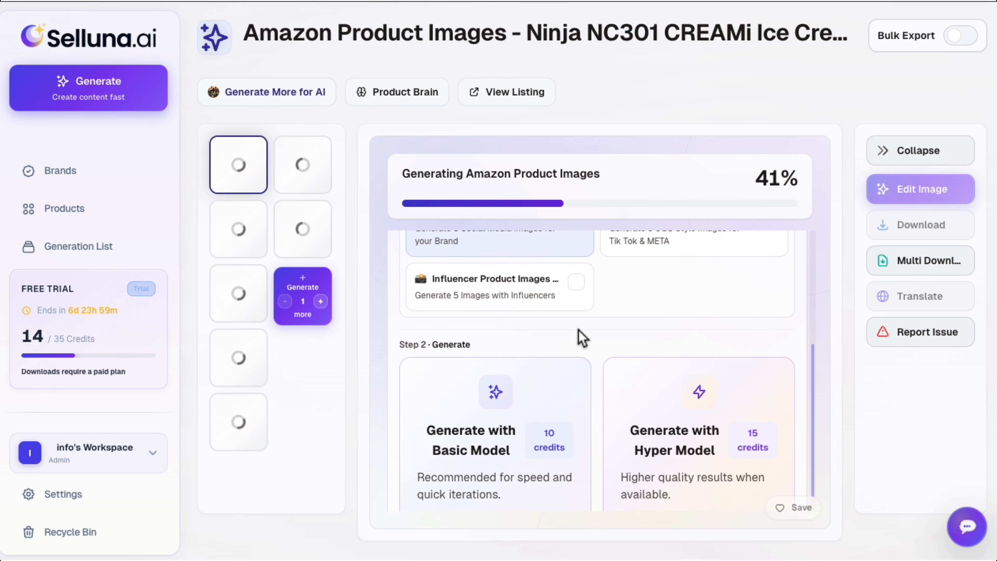
scroll(582, 338, down, 1)
click(511, 411)
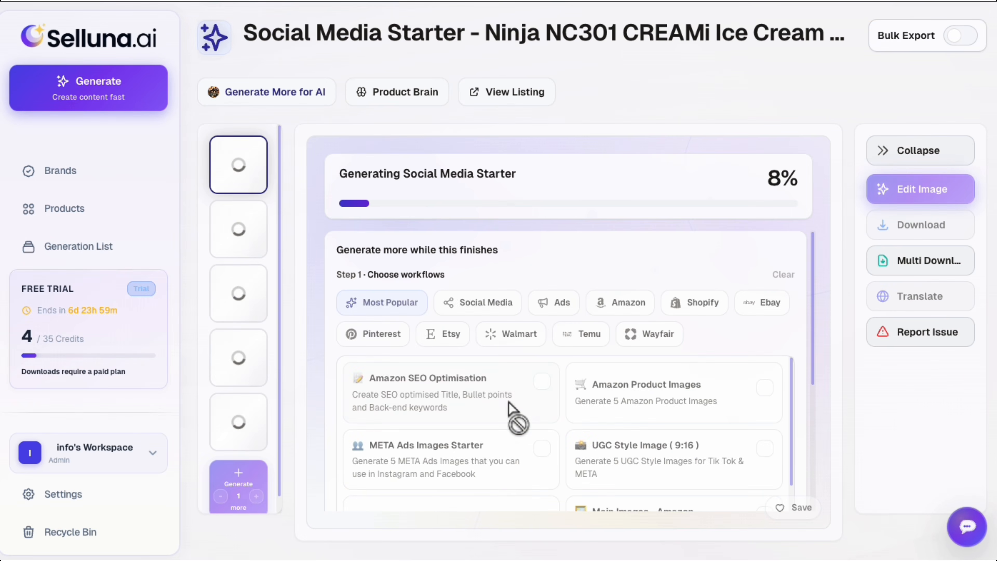
scroll(552, 363, down, 2)
scroll(553, 365, down, 3)
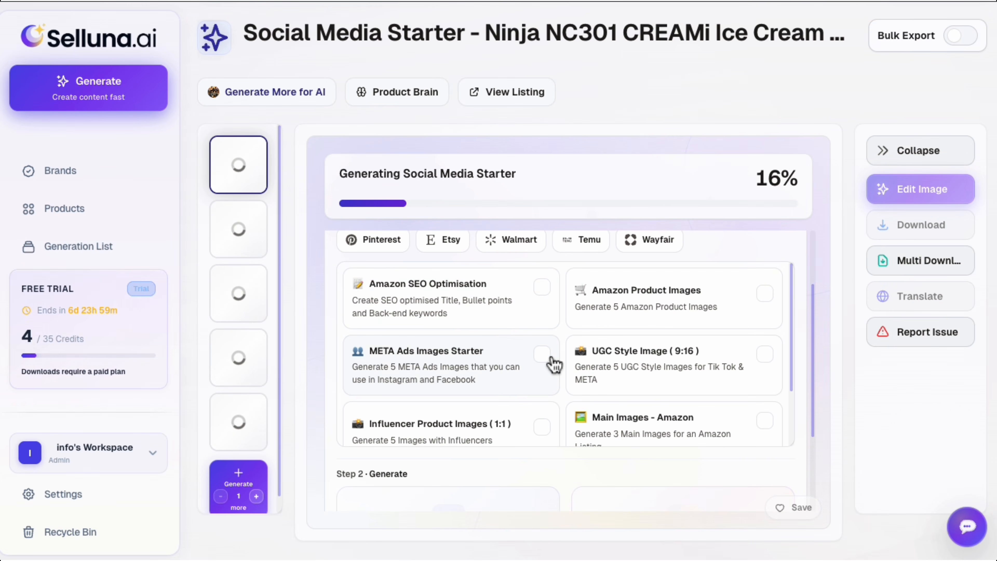
scroll(553, 365, down, 3)
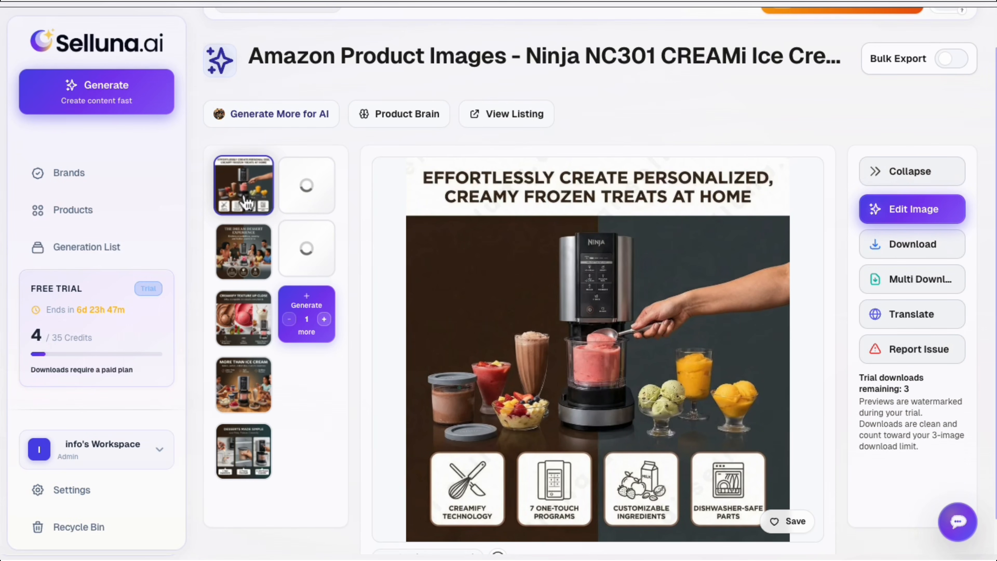
View the finished Ninja NC301 Amazon product images in the large preview, including the second, third and fifth
click(243, 252)
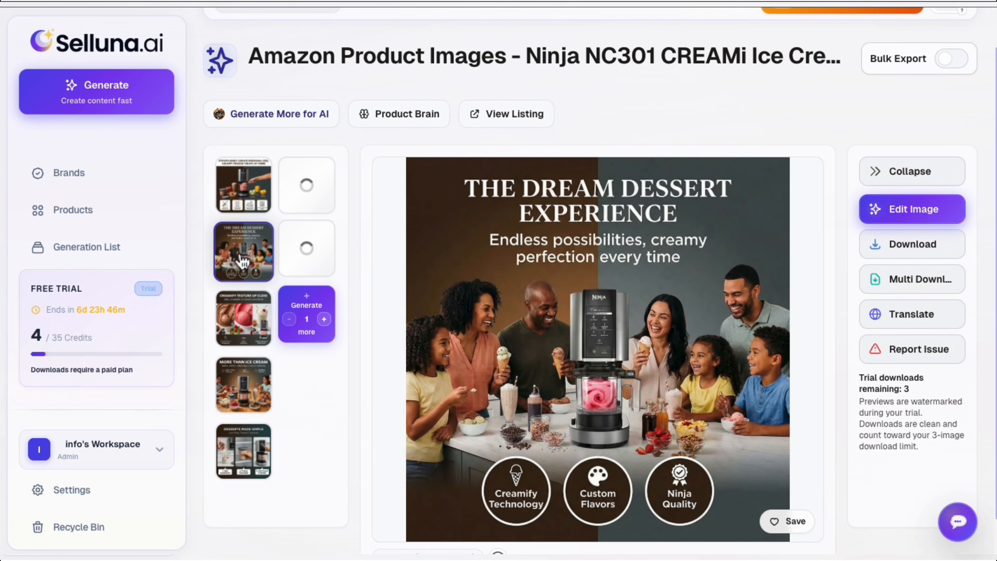
click(243, 332)
click(244, 451)
Open the Ninja NC301's Social Media Starter project from the list of generation projects
click(87, 247)
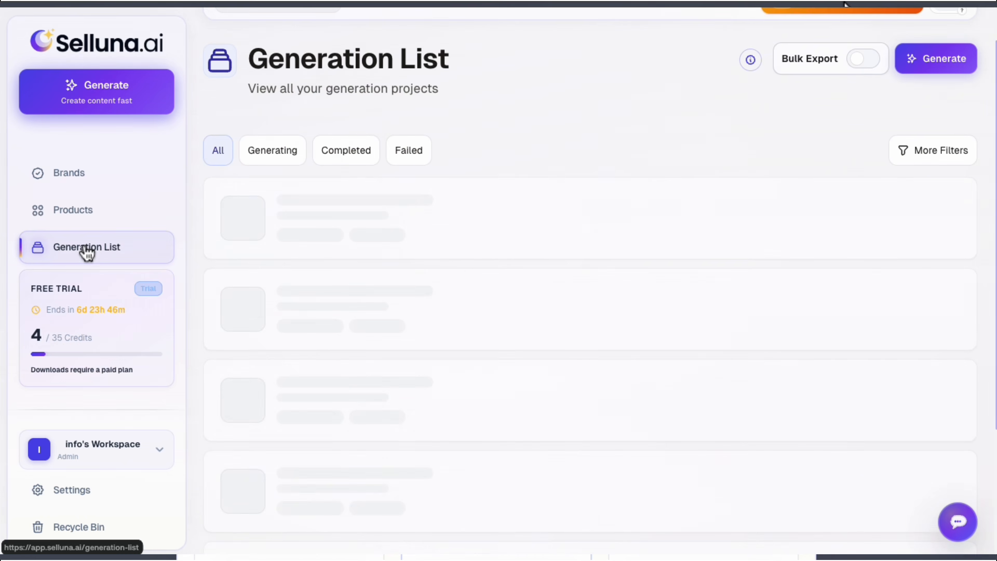
click(296, 302)
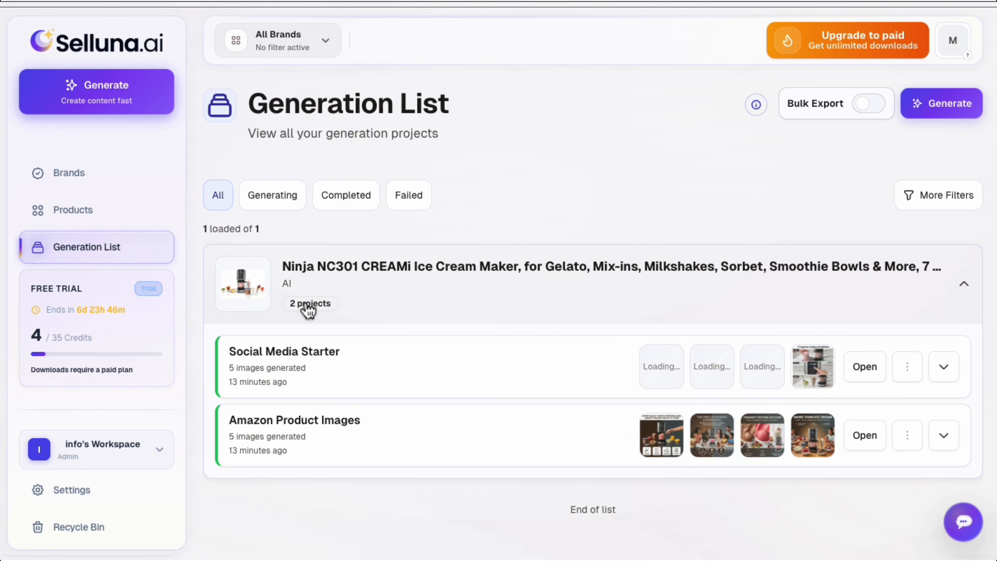
click(321, 376)
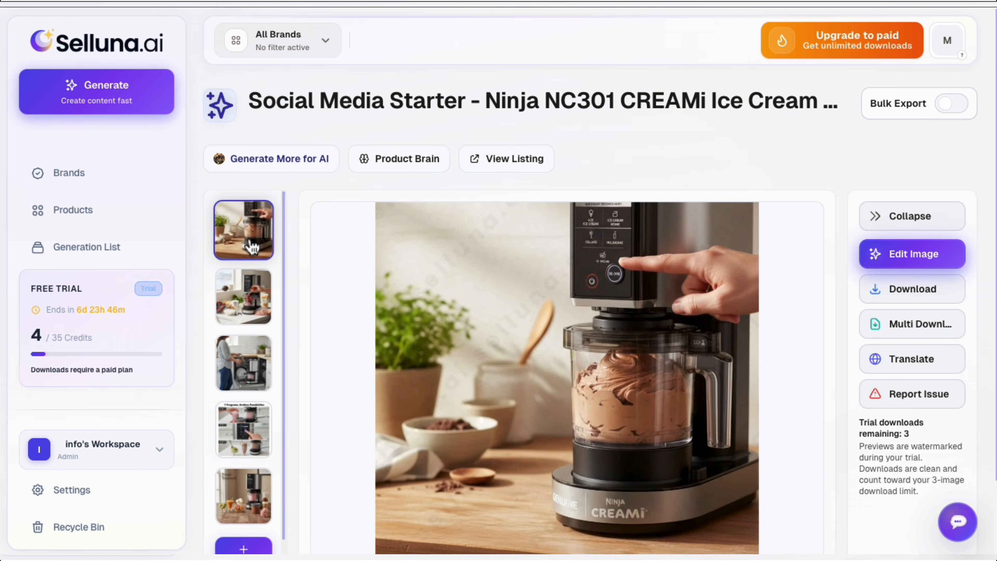
Look through the remaining Social Media Starter images one by one, ending on the "Treat Yourself" image
click(243, 297)
click(244, 363)
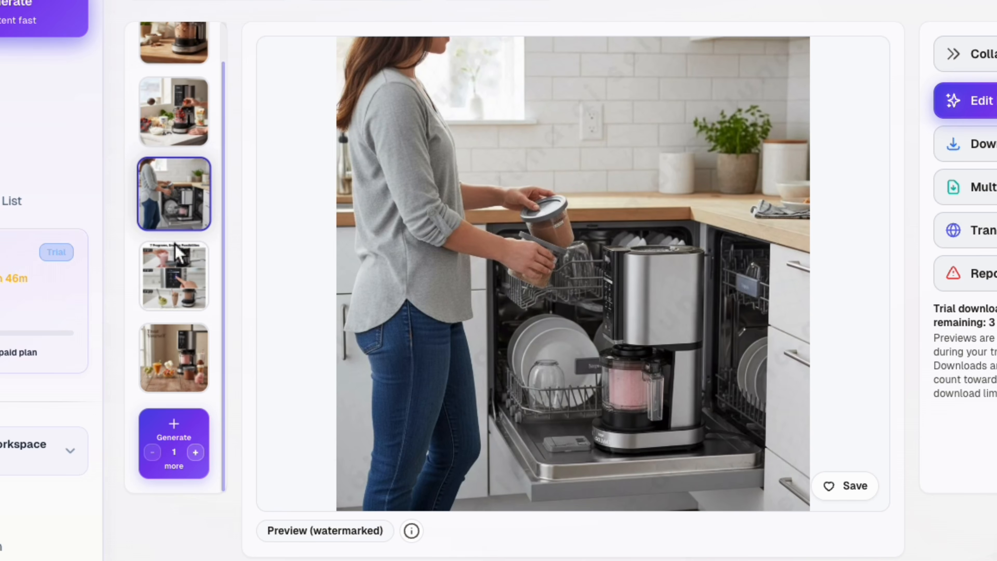
click(176, 254)
click(174, 369)
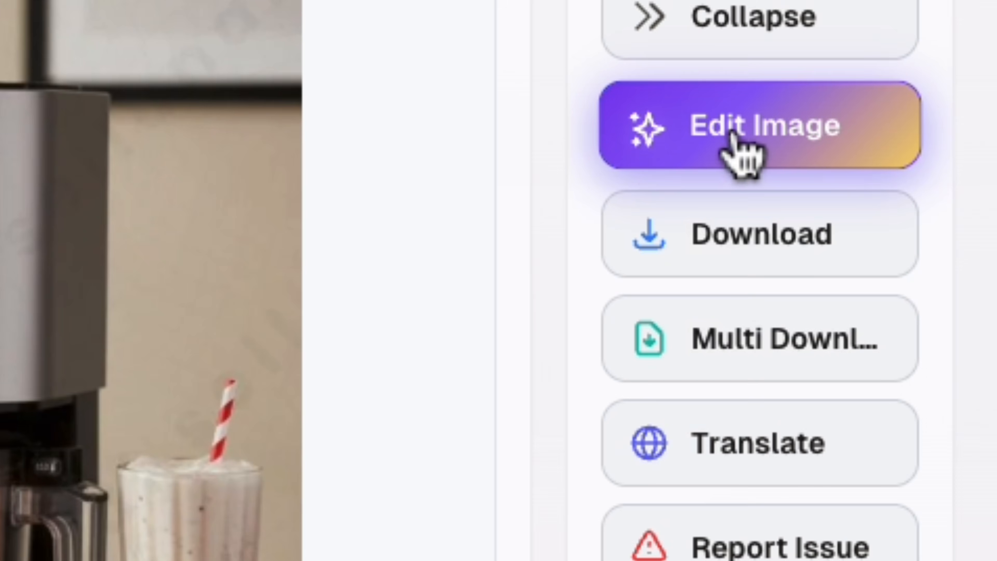
Start editing the "Treat Yourself" image with one-time feedback "Change the background of the image to a beautiful modern sleek modern cabin interior image"
click(738, 151)
click(897, 349)
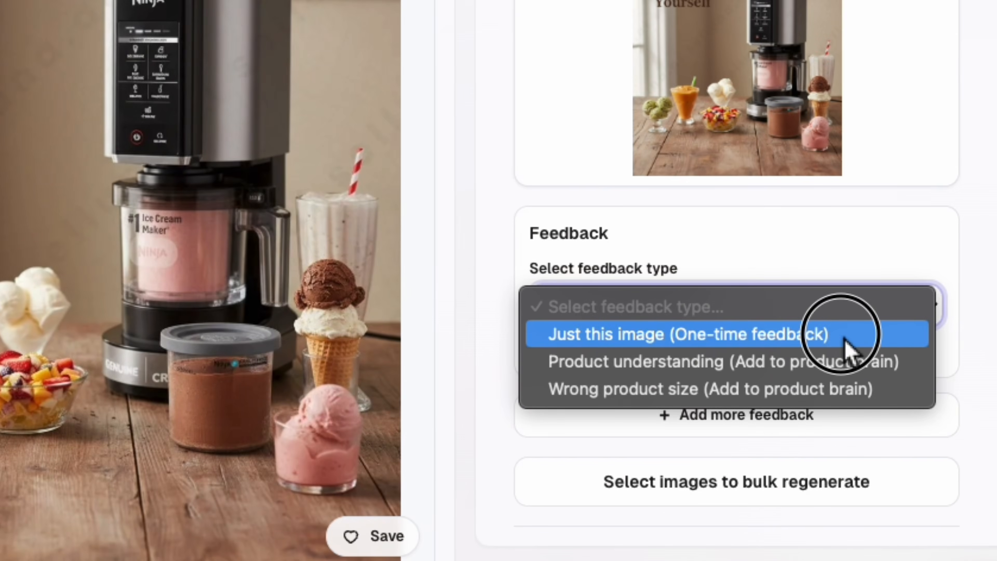
click(845, 340)
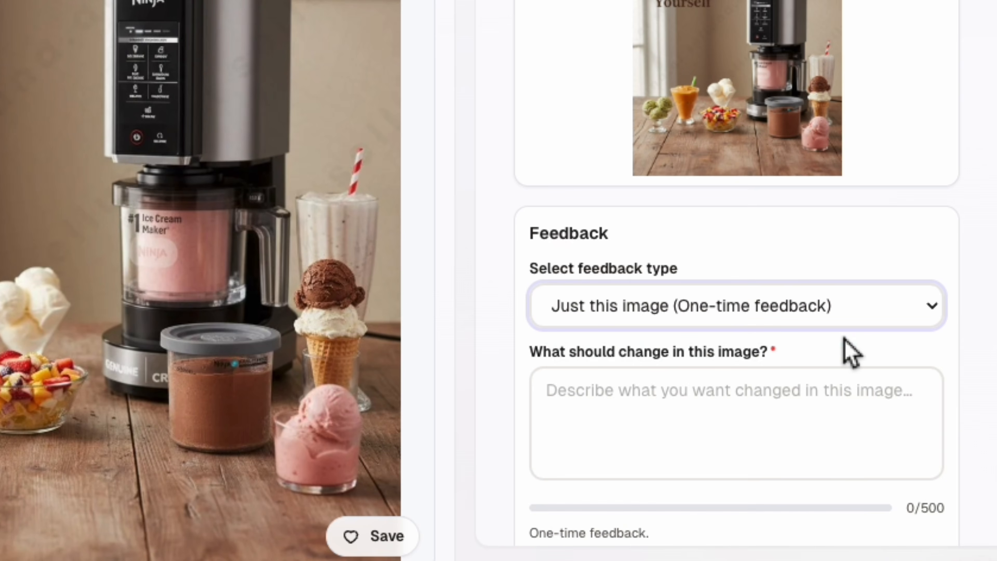
click(762, 407)
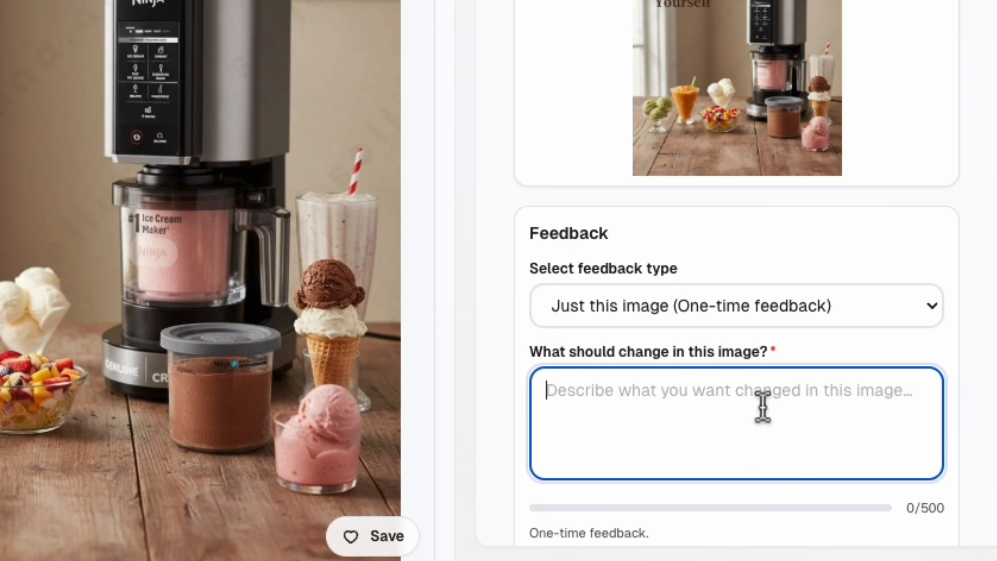
text(C)
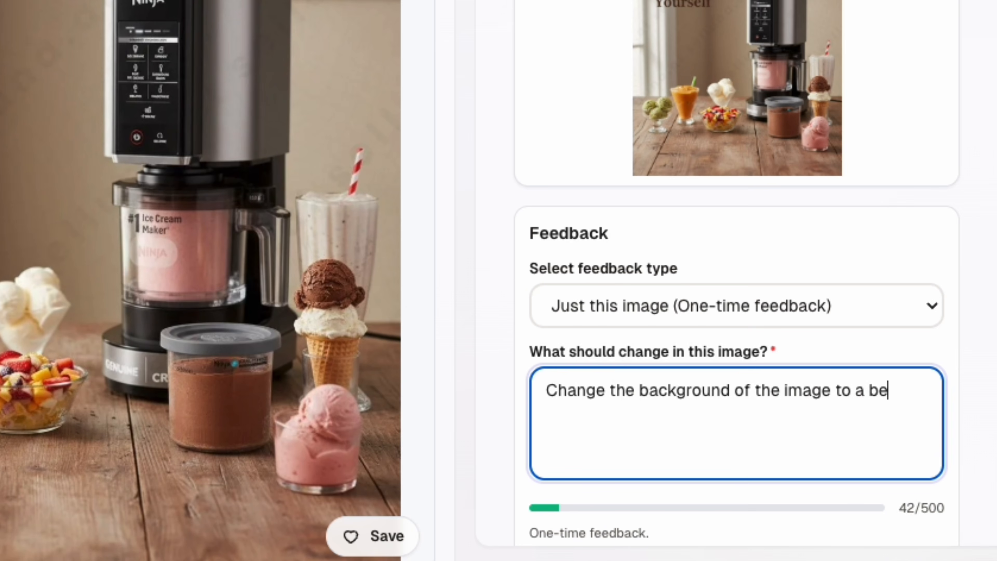
text(iful modern slee)
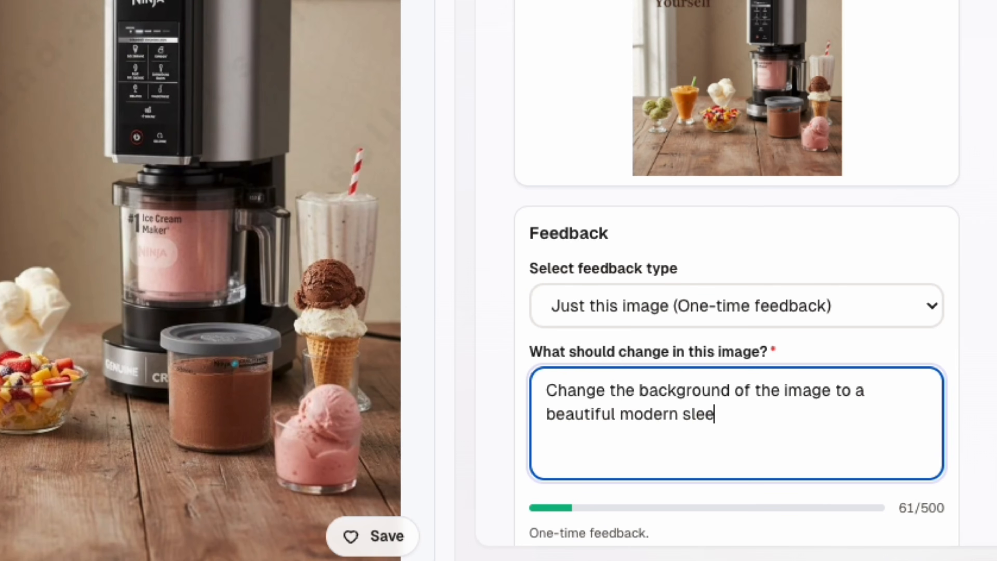
text(cabin interior image)
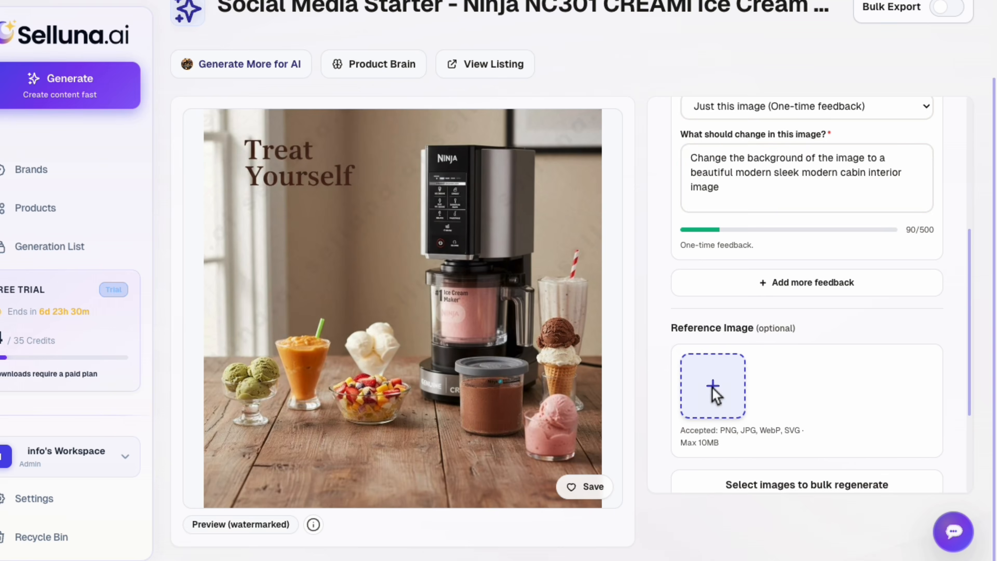
Attach 13_bellehaven_kitchen-3.jpg from Downloads as the reference image for the background edit
click(712, 391)
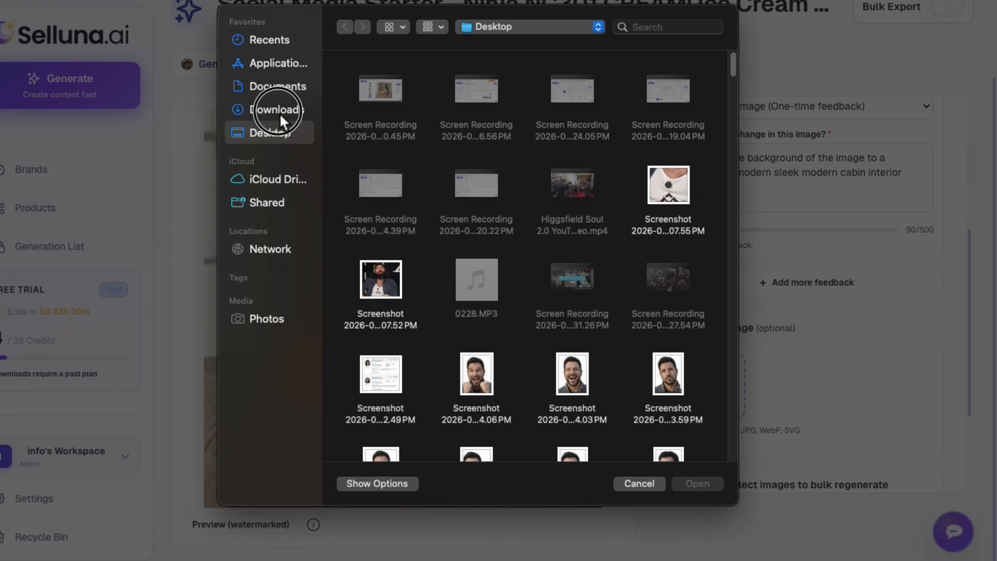
click(279, 114)
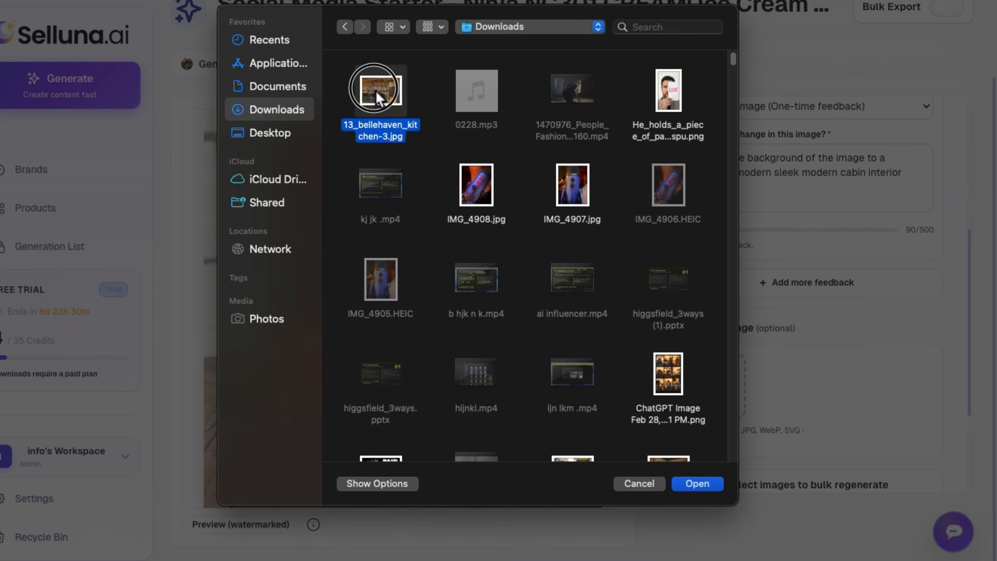
double_click(377, 93)
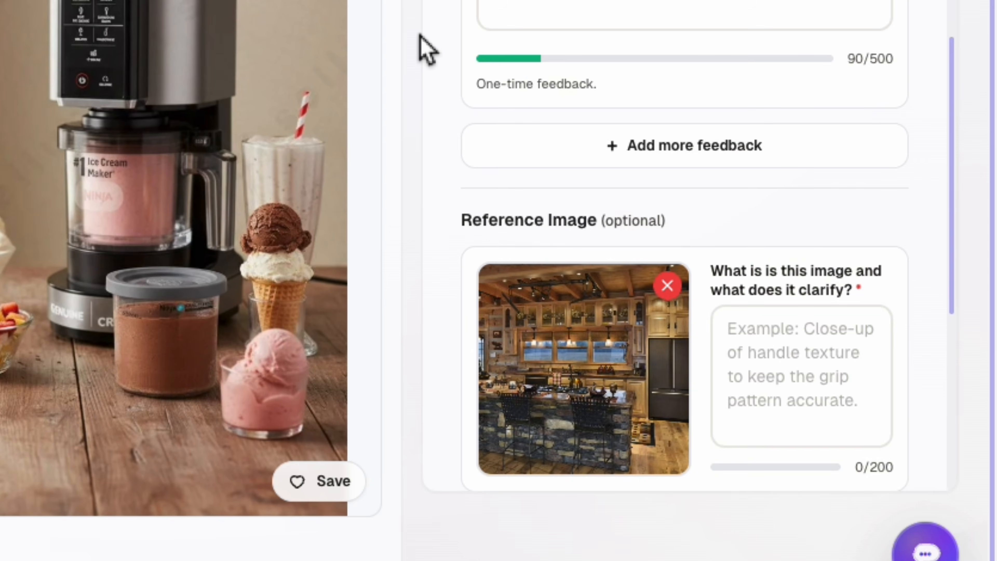
click(676, 378)
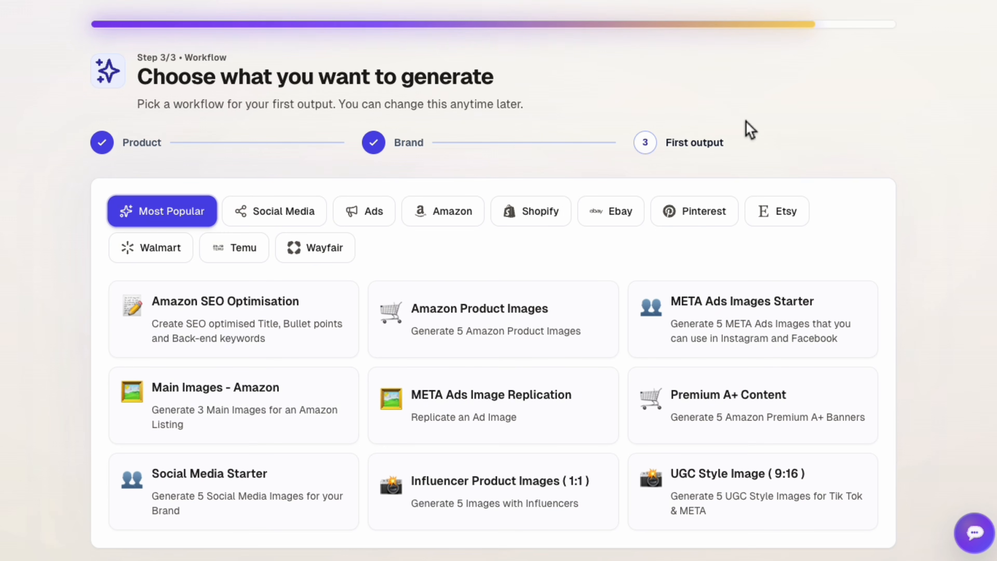
Choose the META Ads Image Replication workflow and import an Amazon product by URL for the Scale brand in English - United States
click(495, 399)
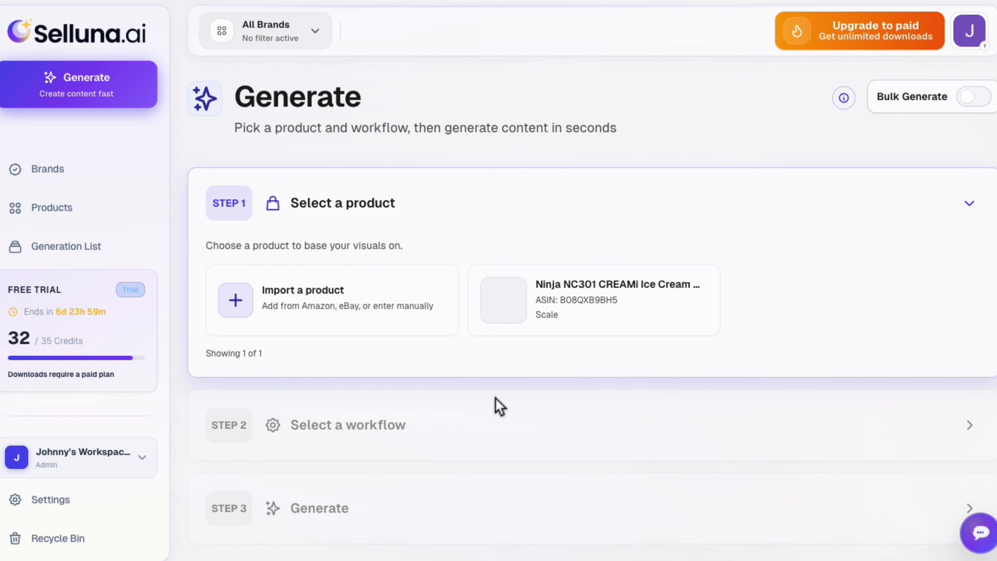
click(373, 316)
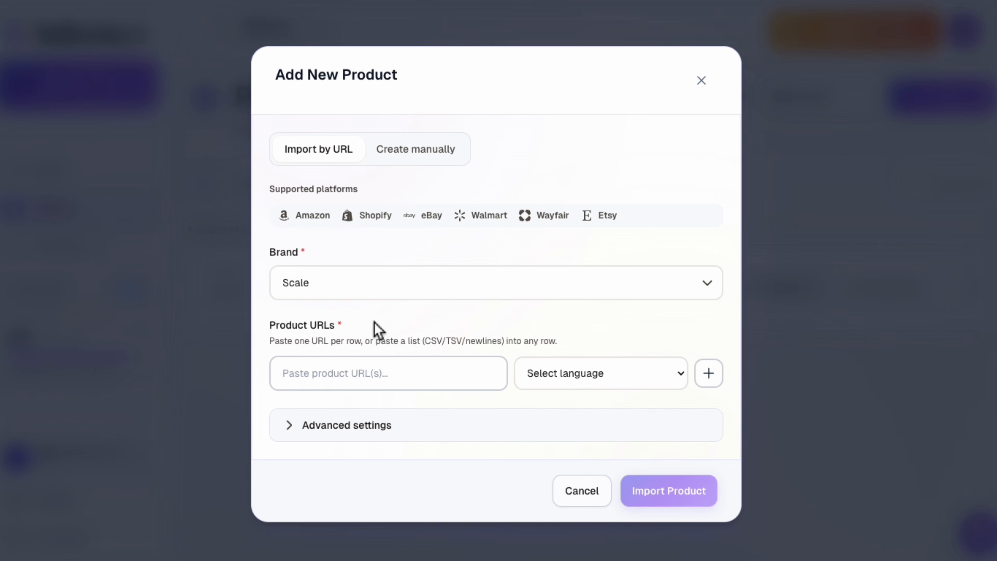
click(379, 383)
key(ctrl+v)
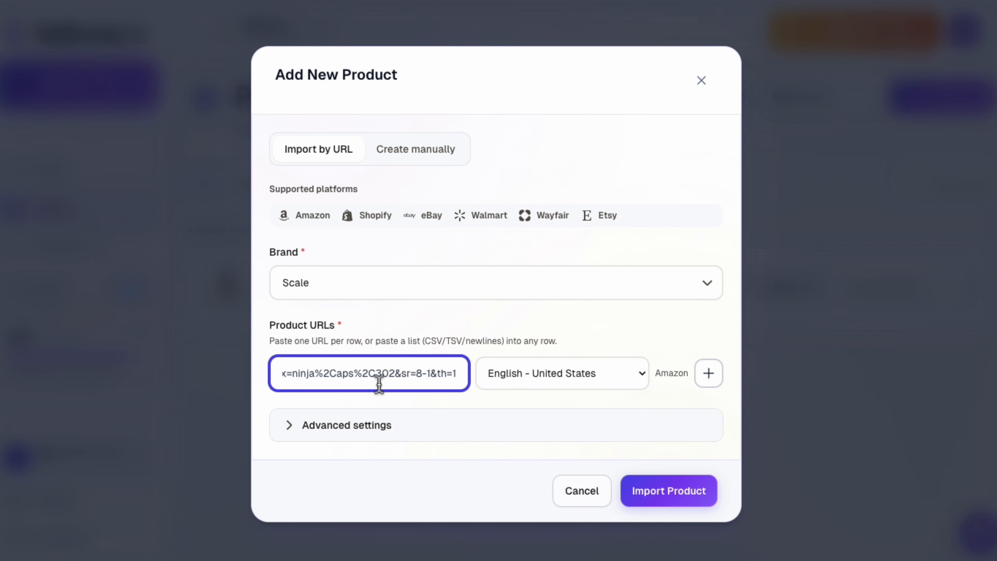
click(665, 493)
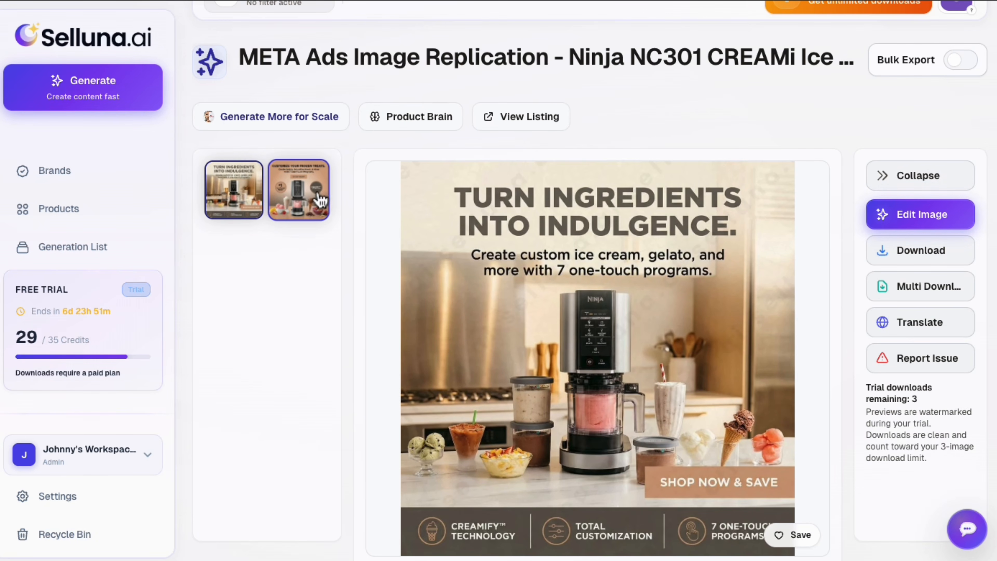
View the second META Ads Image Replication result in the large preview
click(316, 201)
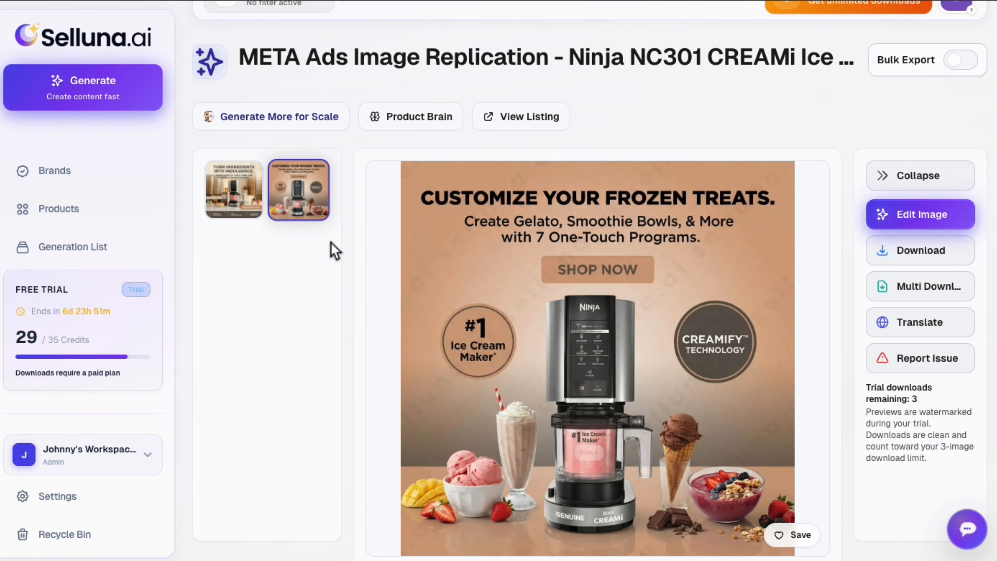
scroll(352, 288, down, 2)
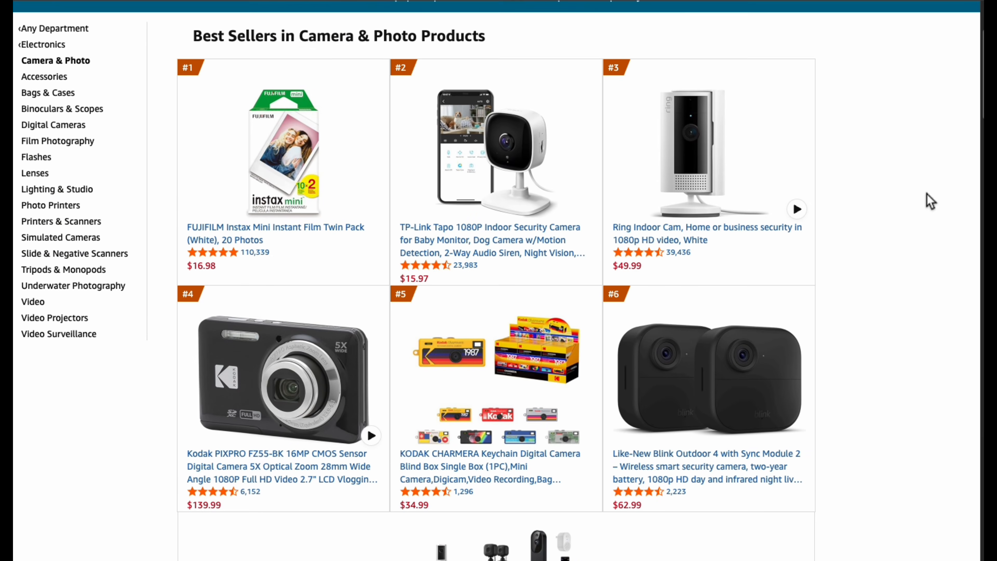
Browse Amazon's Camera & Photo best sellers and Etsy's featured interests and winter 2026 collections
scroll(926, 197, down, 2)
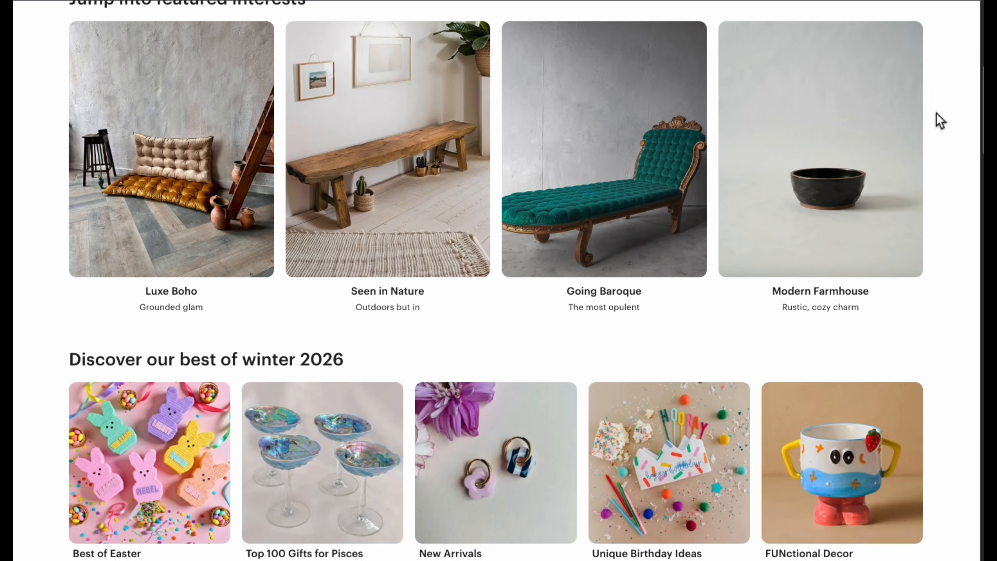
scroll(940, 119, down, 3)
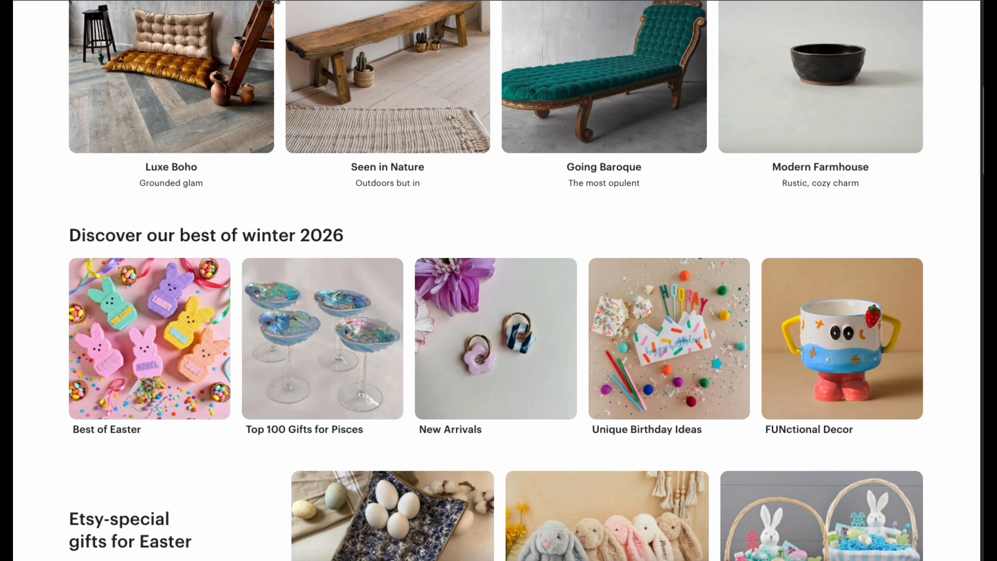